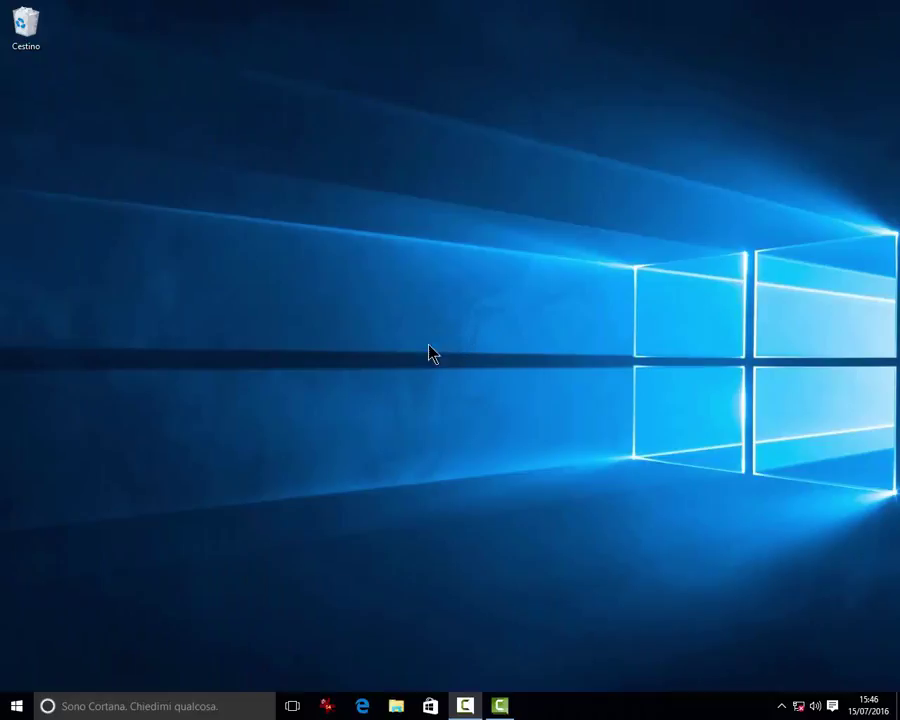
Step: Open Programmi e funzionalità full screen and view the uninstall options for Microsoft Office Enterprise 2007 and IrfanView 64
right_click(14, 710)
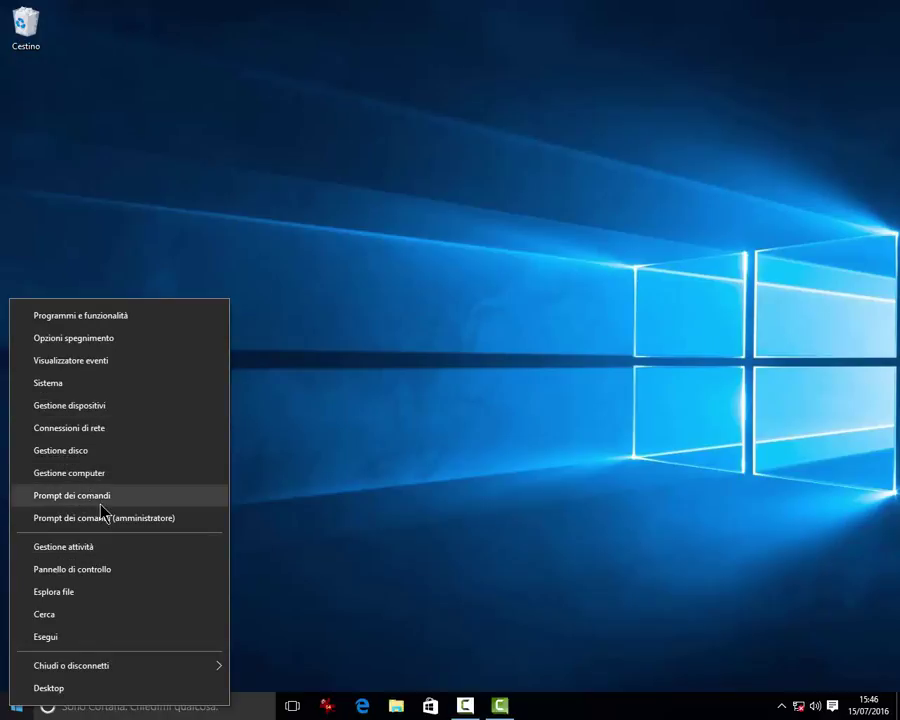
click(74, 316)
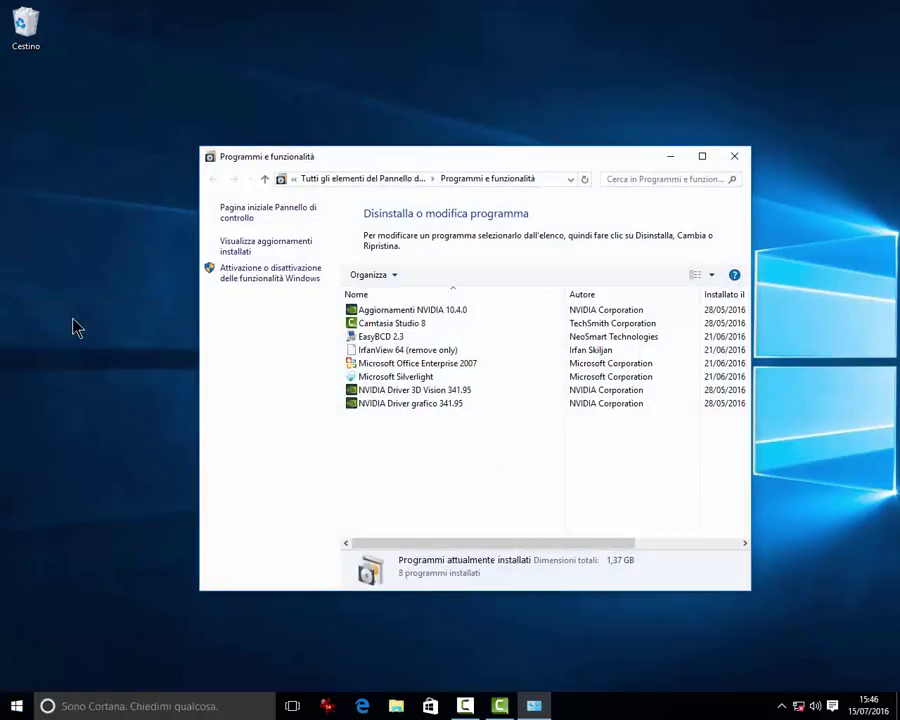
click(703, 157)
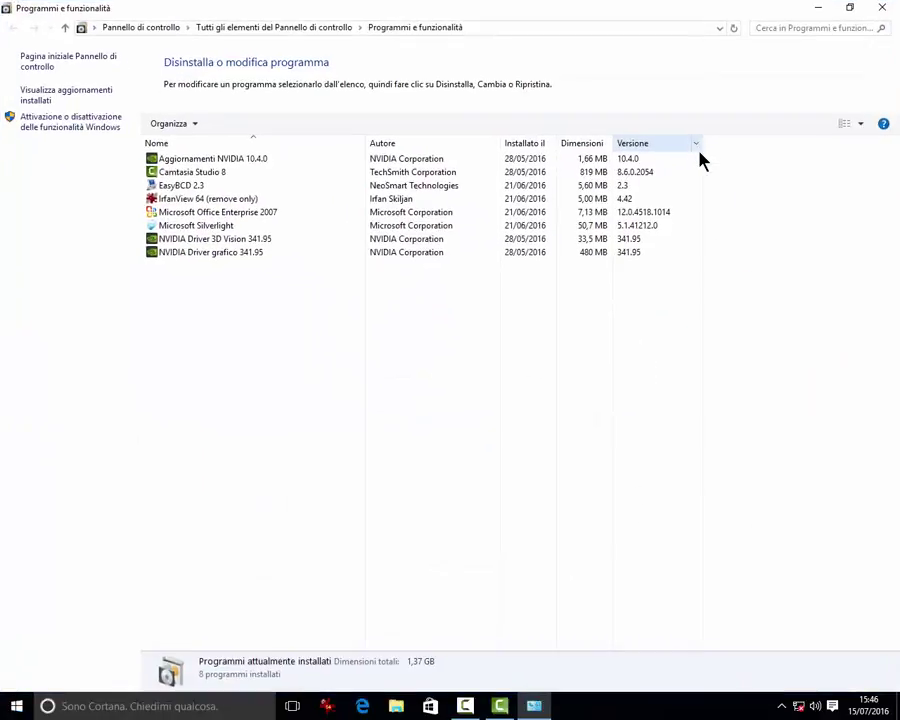
click(193, 189)
key(Down)
key(Down)
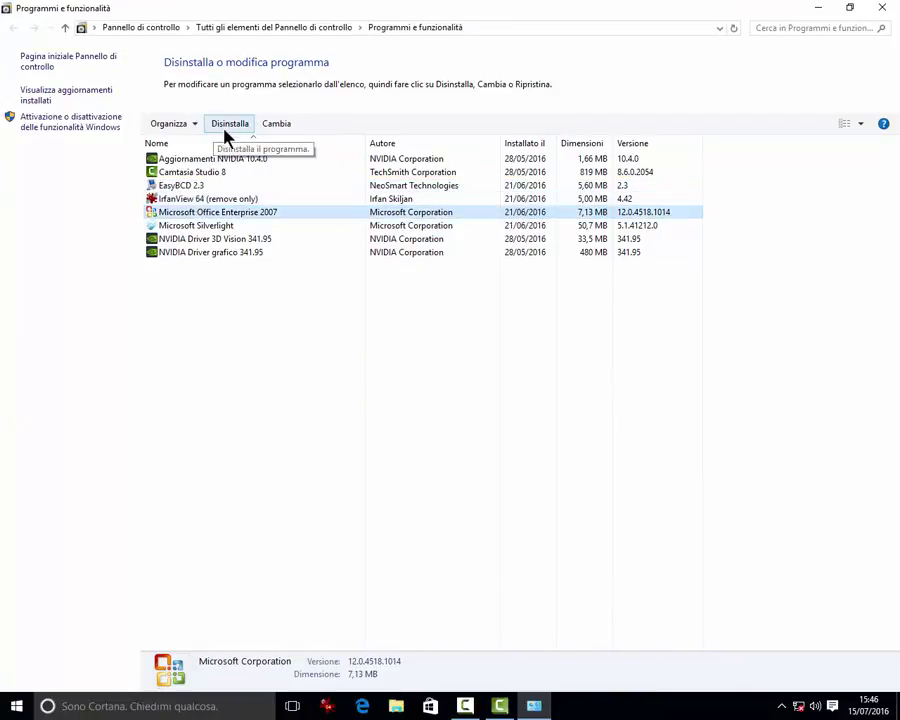
right_click(180, 200)
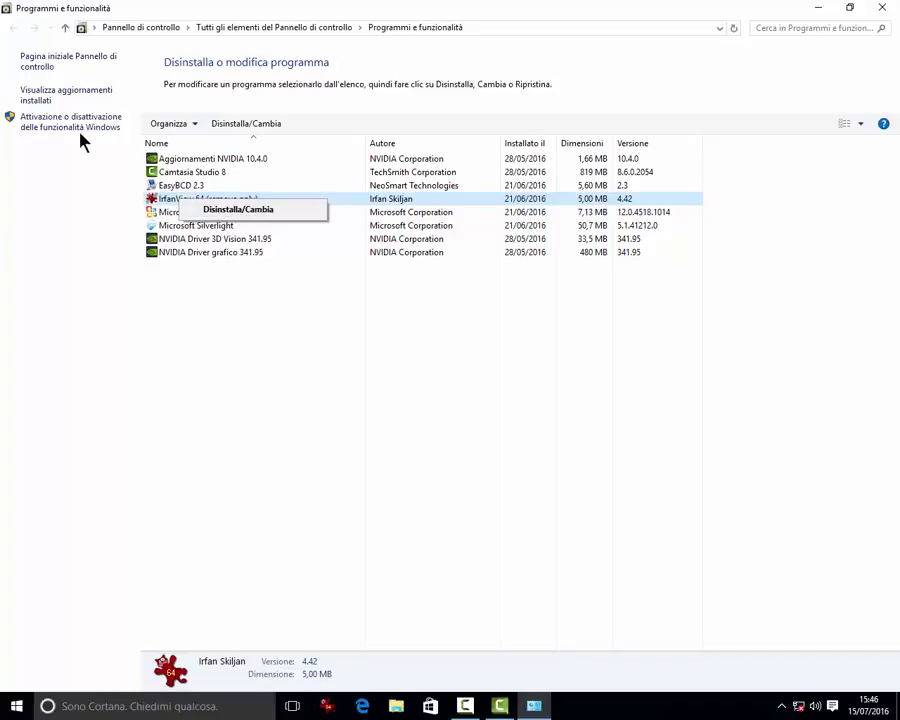
Step: Review the installed updates, selecting Security Update for Adobe Flash Player, and browse the Windows features list without changing anything
click(31, 95)
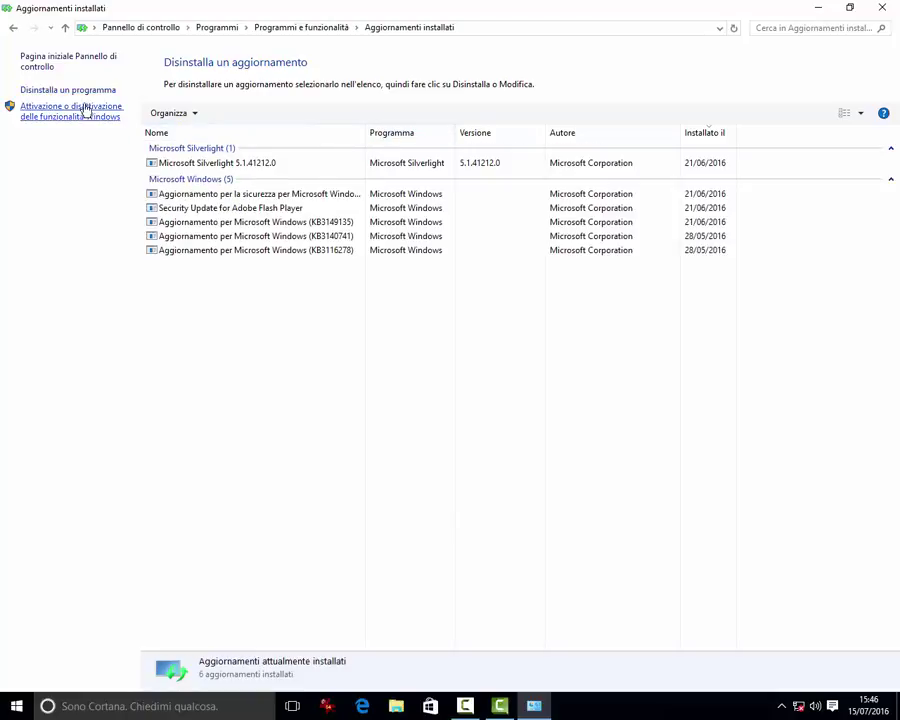
click(193, 212)
click(70, 111)
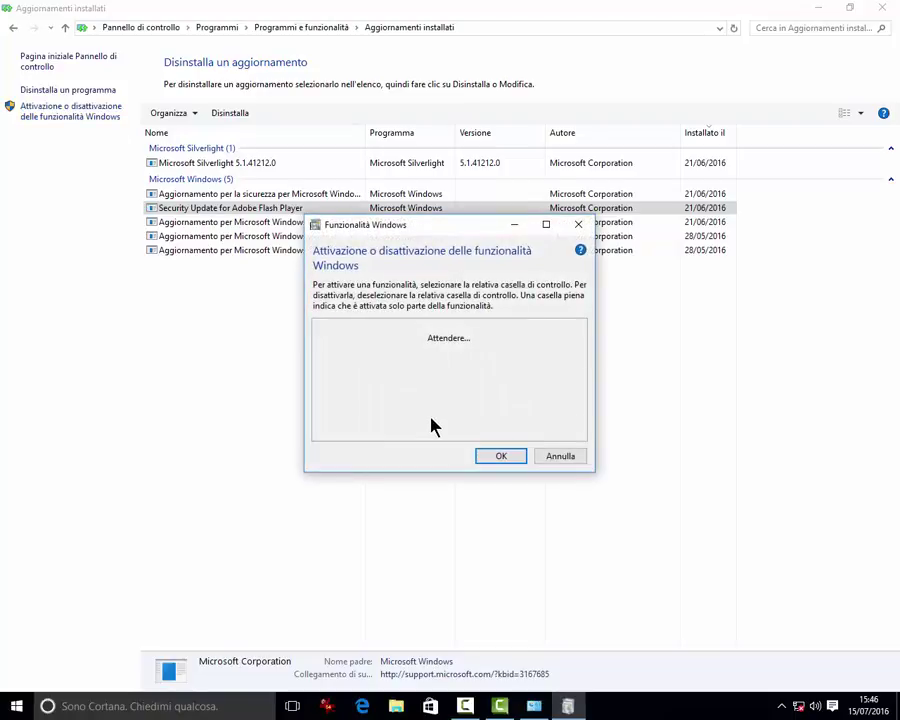
drag(580, 345, 580, 408)
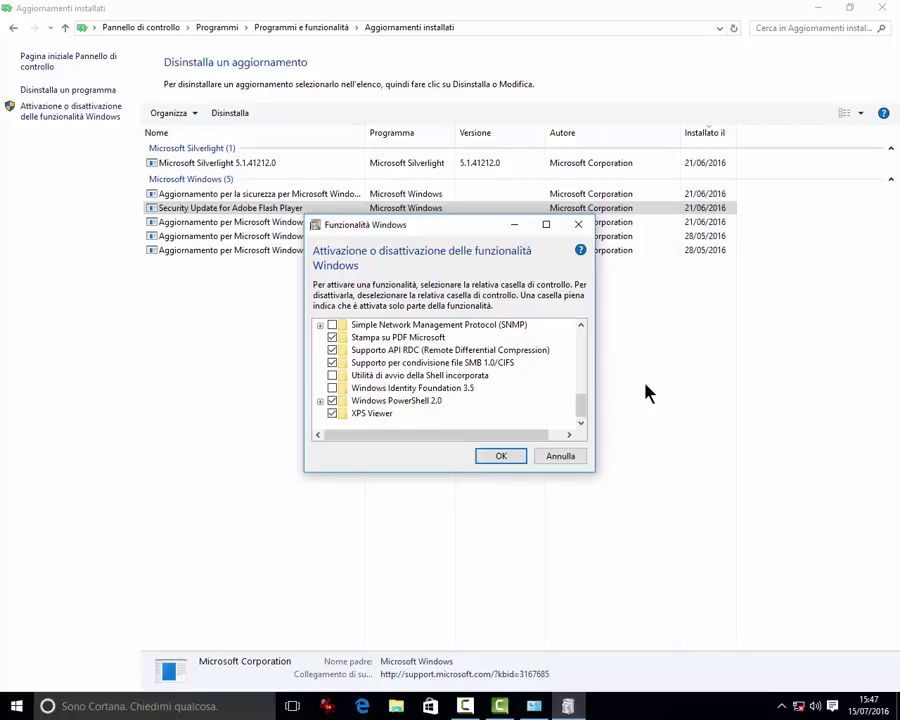
drag(579, 410, 580, 342)
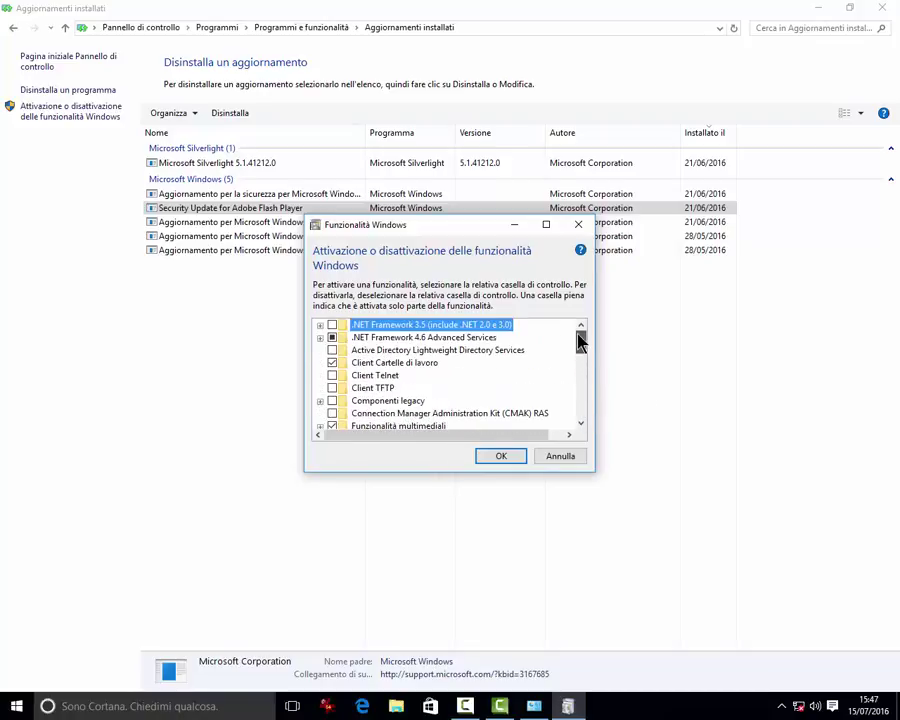
click(561, 456)
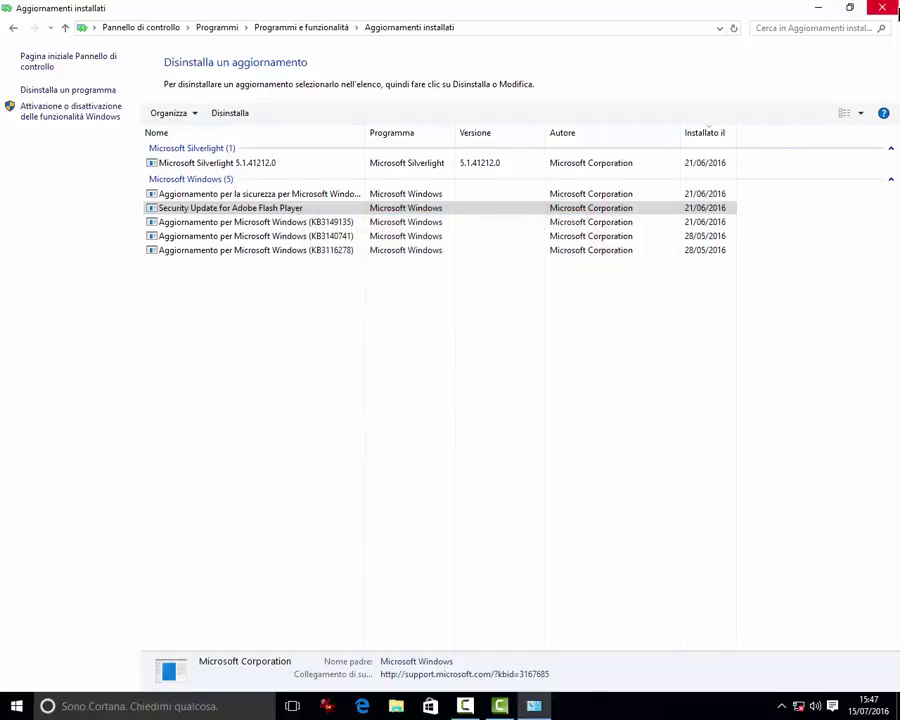
click(882, 7)
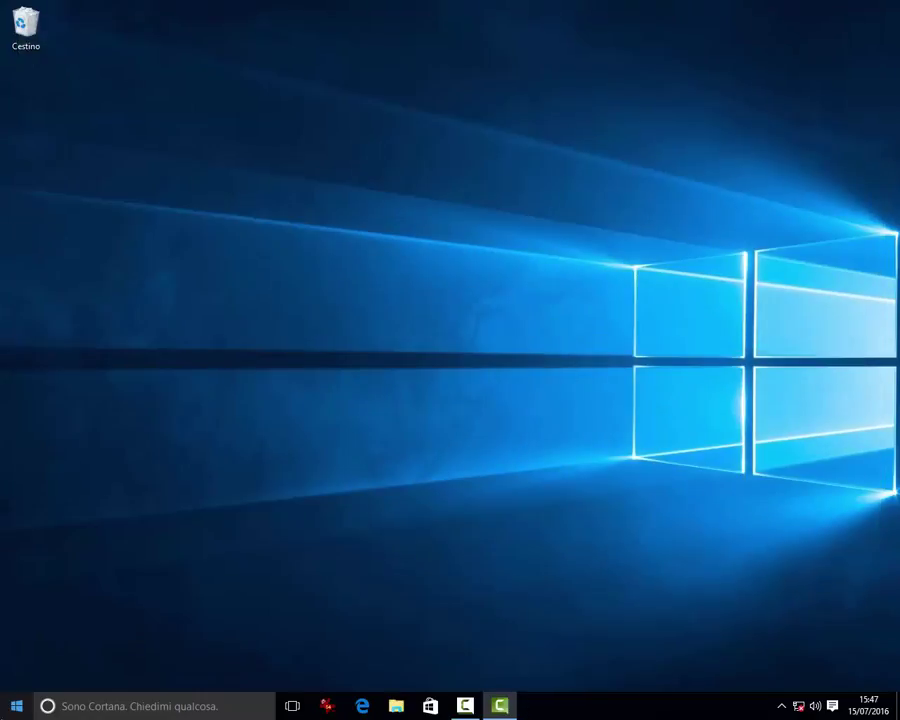
Step: Open the power options from the Start button's shortcuts and examine the available plans, including the additional ones
right_click(16, 706)
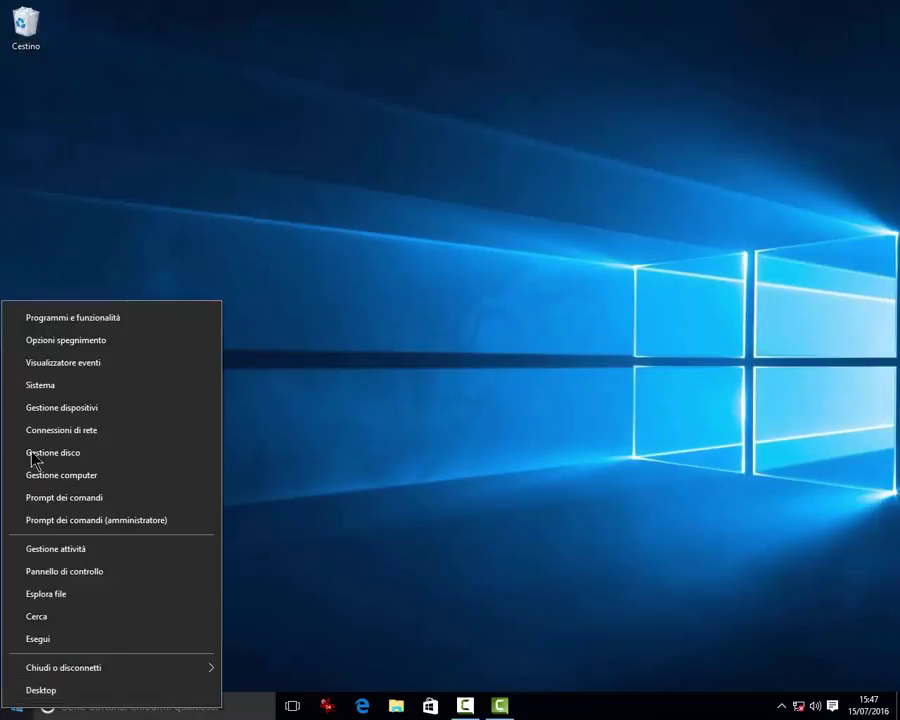
click(40, 340)
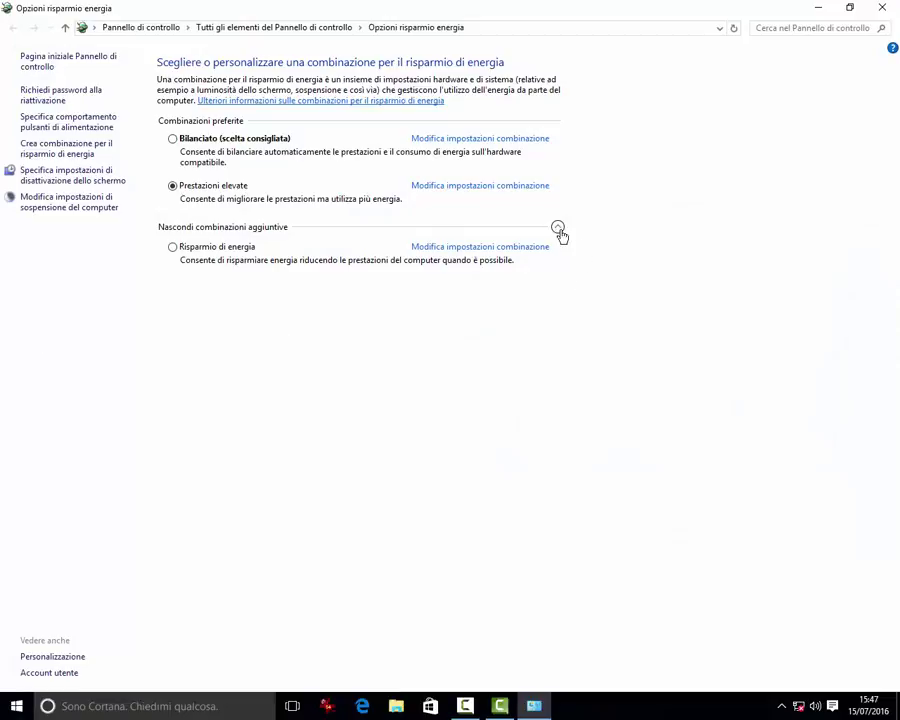
click(558, 229)
click(558, 229)
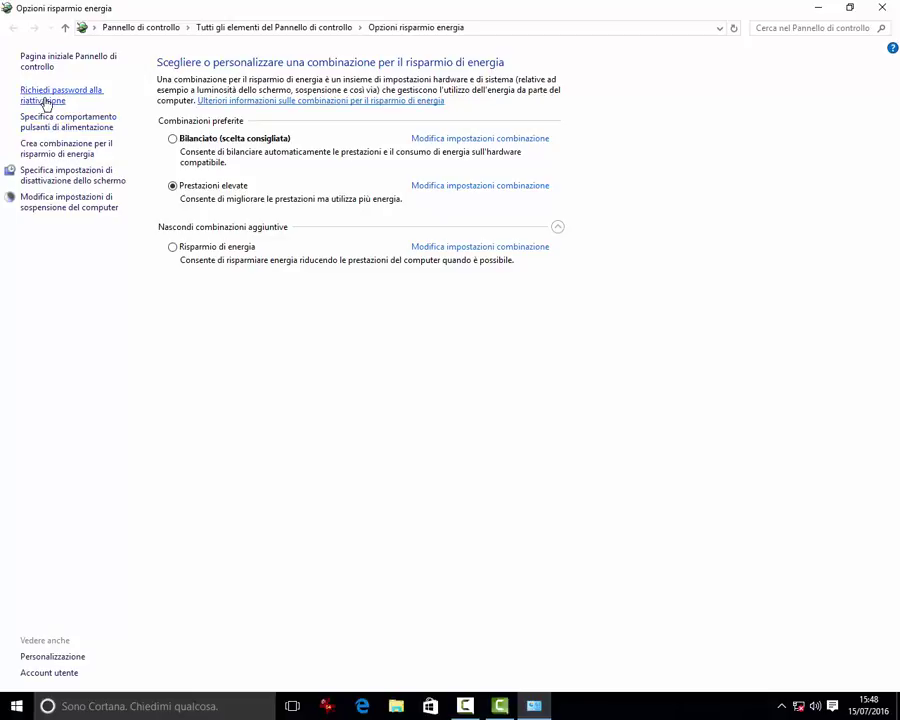
click(46, 150)
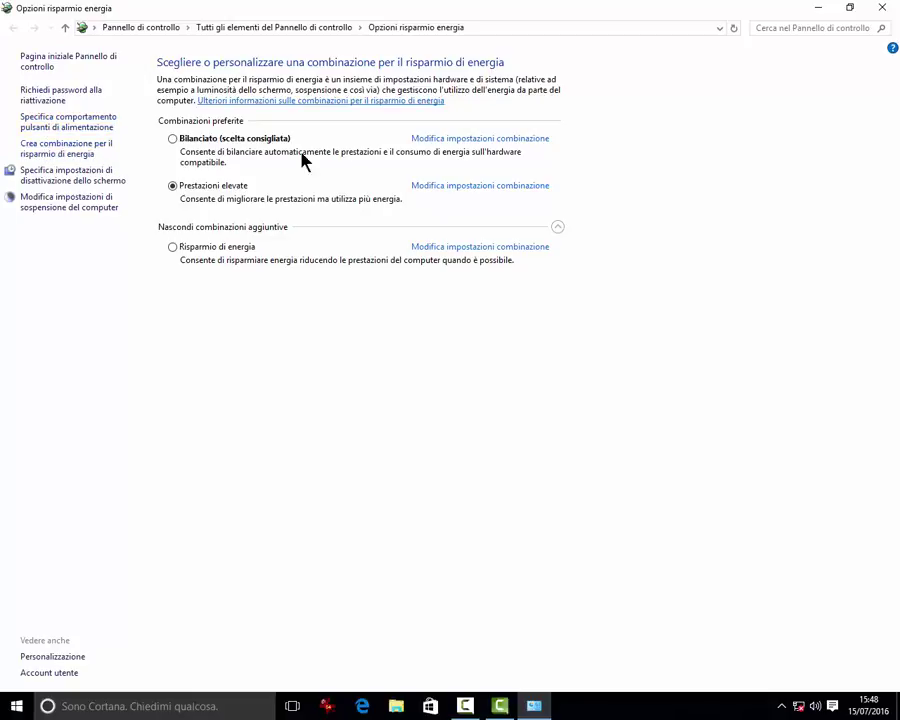
Step: View the Prestazioni elevate plan's display and sleep settings without changing them, and close the power options
click(456, 187)
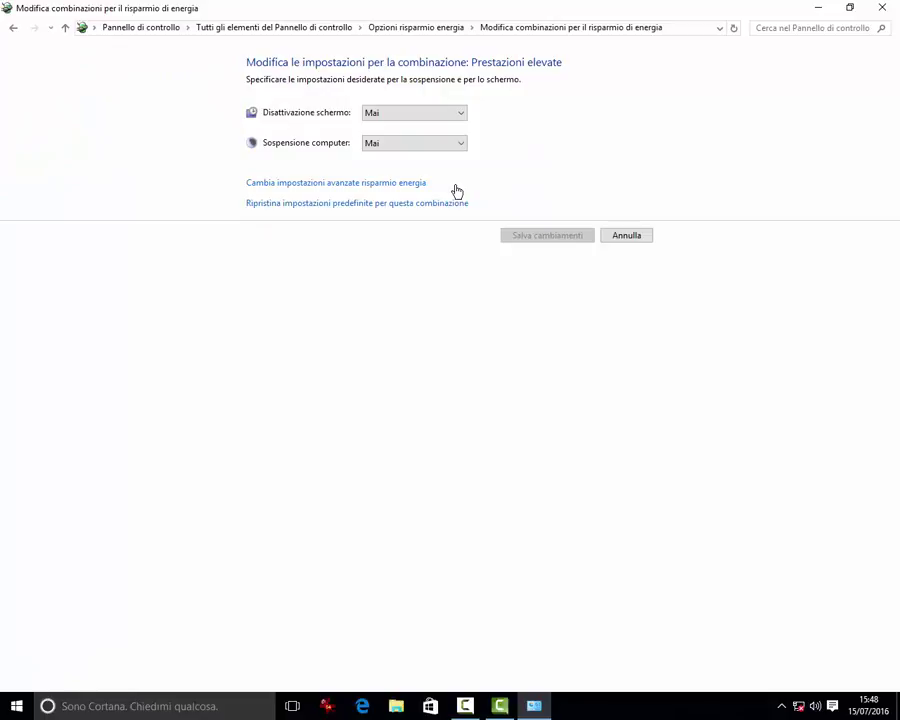
click(11, 30)
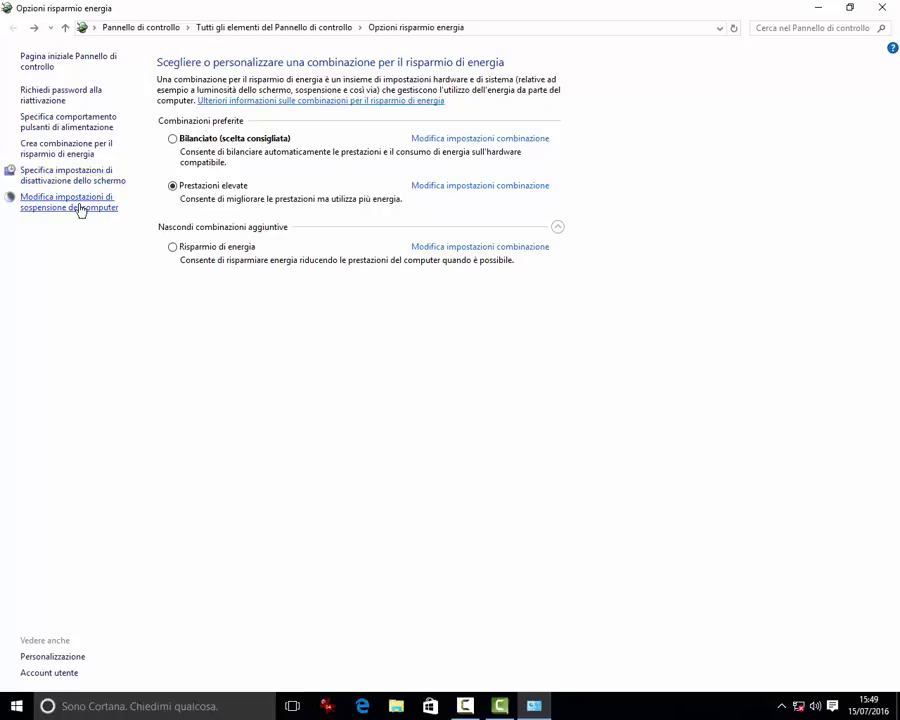
click(451, 196)
click(882, 7)
Step: Open Visualizzatore eventi full screen, expand Visualizzazioni personalizzate and Registri di Windows to examine them, and close it
right_click(16, 706)
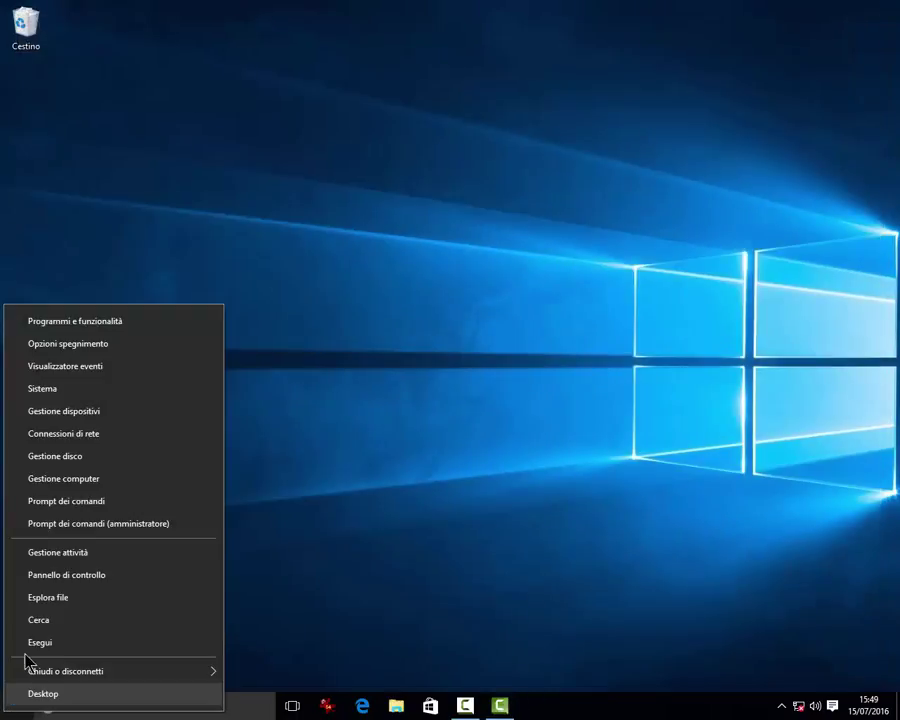
click(104, 366)
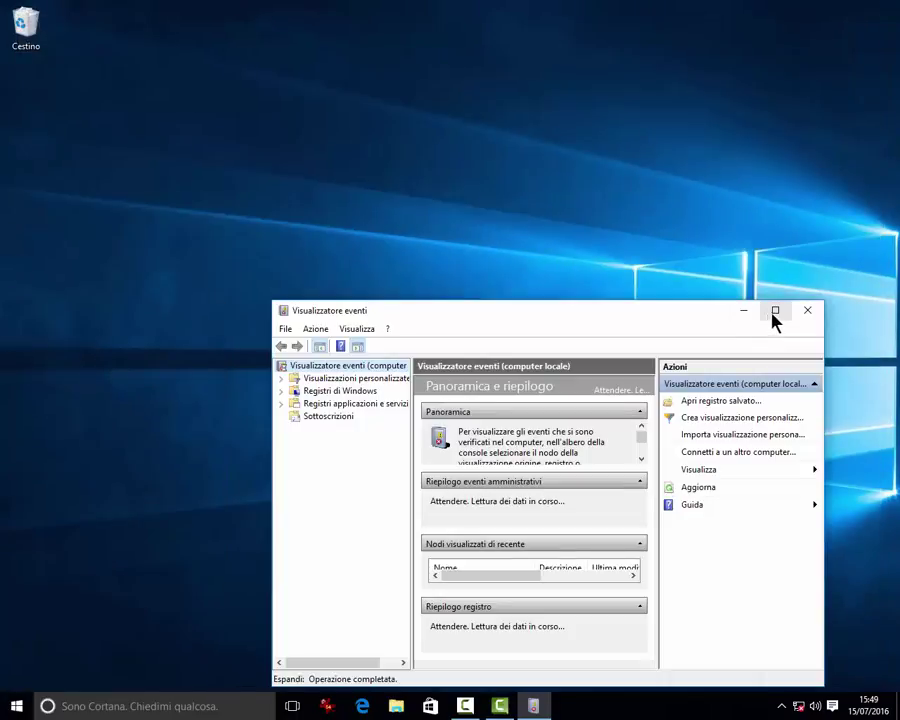
click(774, 312)
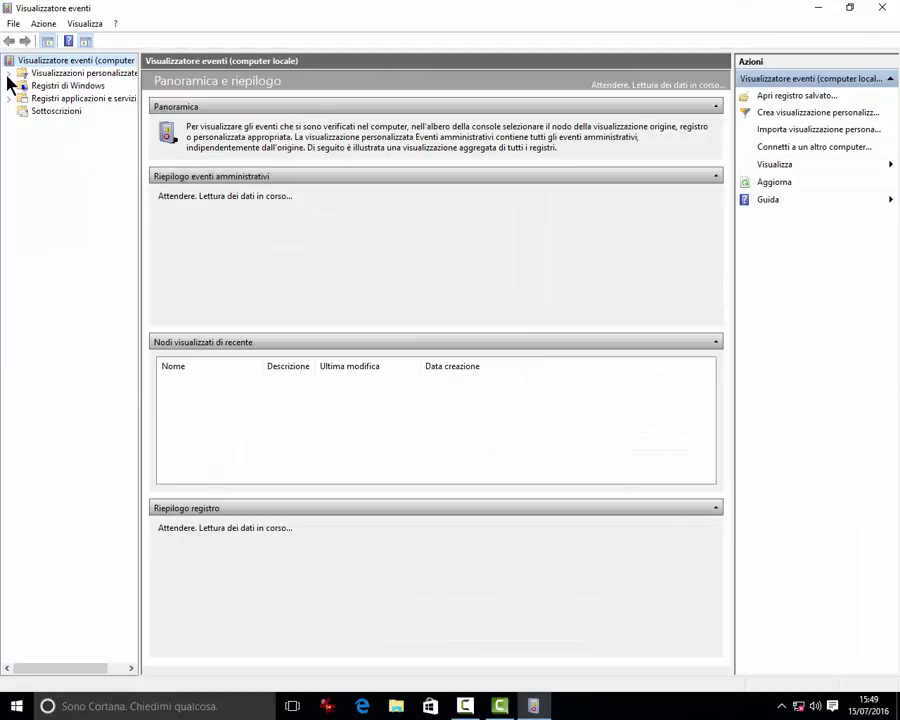
click(9, 73)
click(9, 98)
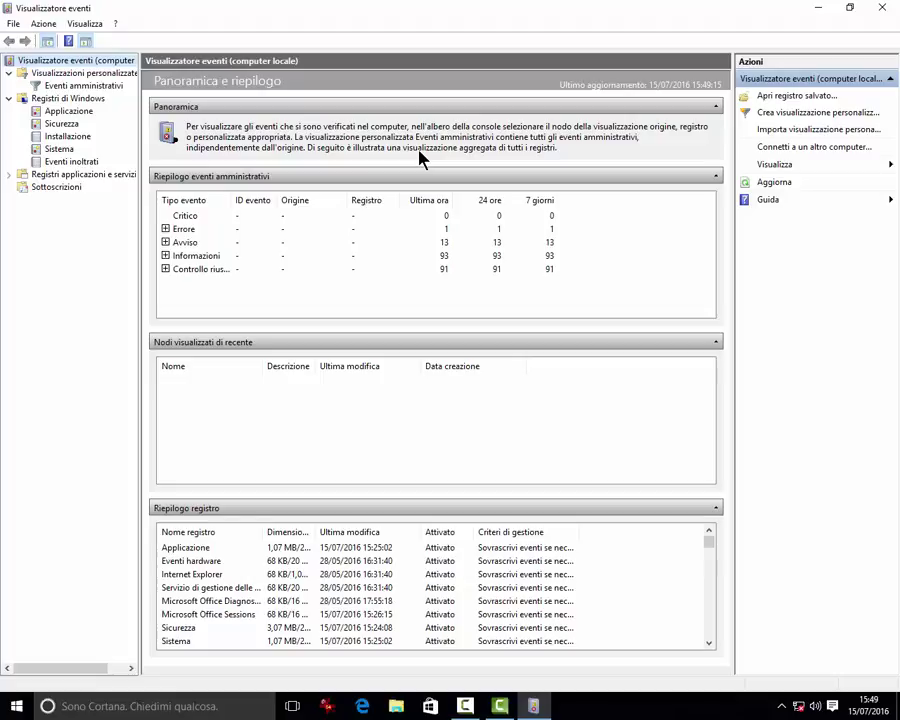
click(881, 9)
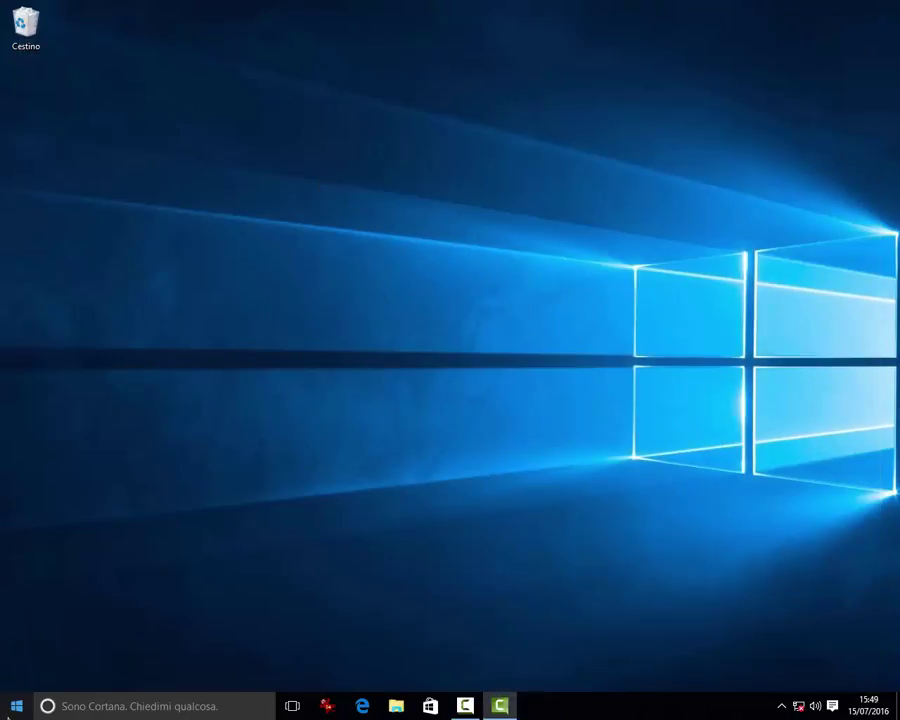
Step: Open the Sistema page, view the advanced system settings without changing them, and close the page
key(super+x)
click(40, 395)
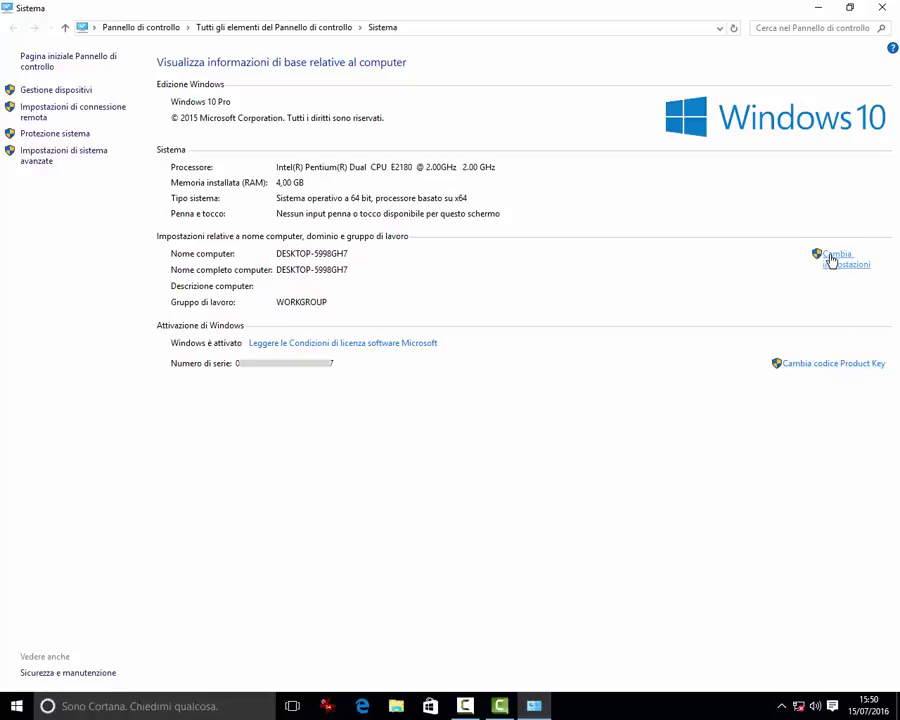
click(25, 157)
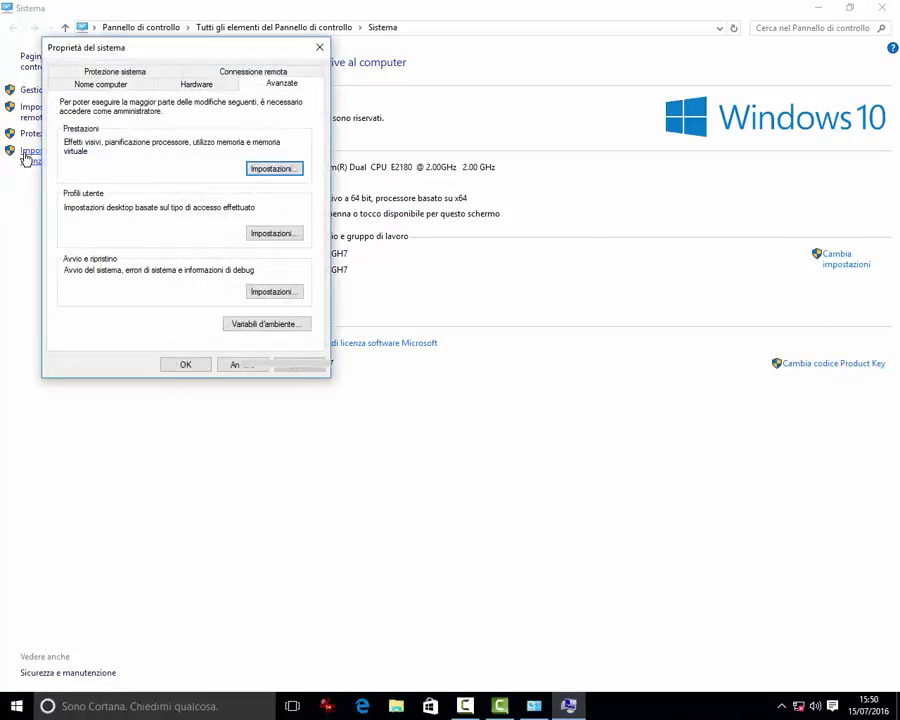
click(240, 365)
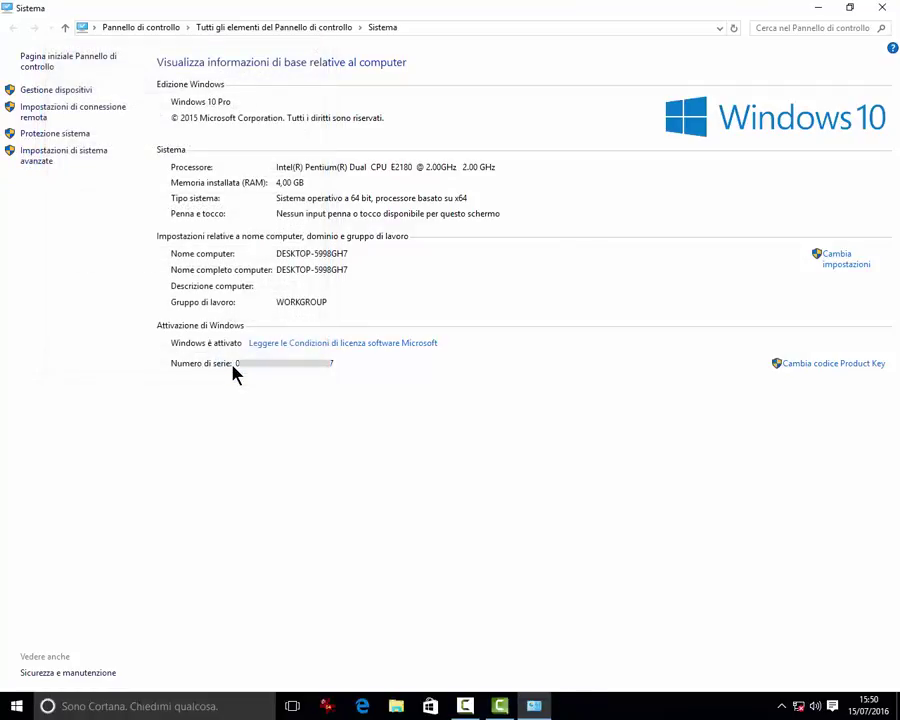
click(887, 8)
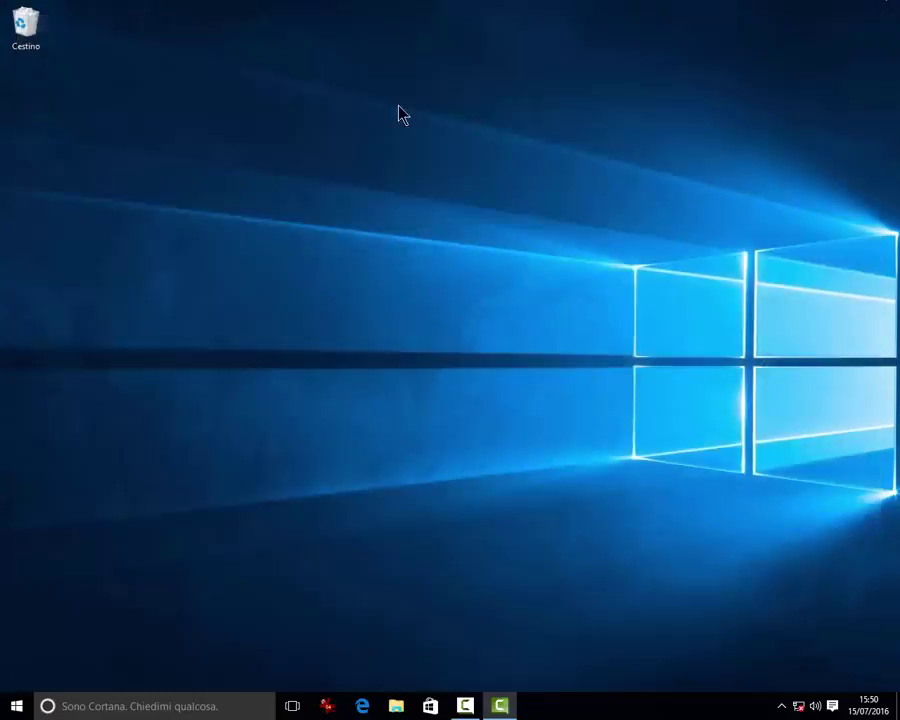
Step: Open Gestione dispositivi, expand the audio, Computer and print queue categories, view the actions for Microsoft Print to PDF, and close it
right_click(16, 706)
click(90, 412)
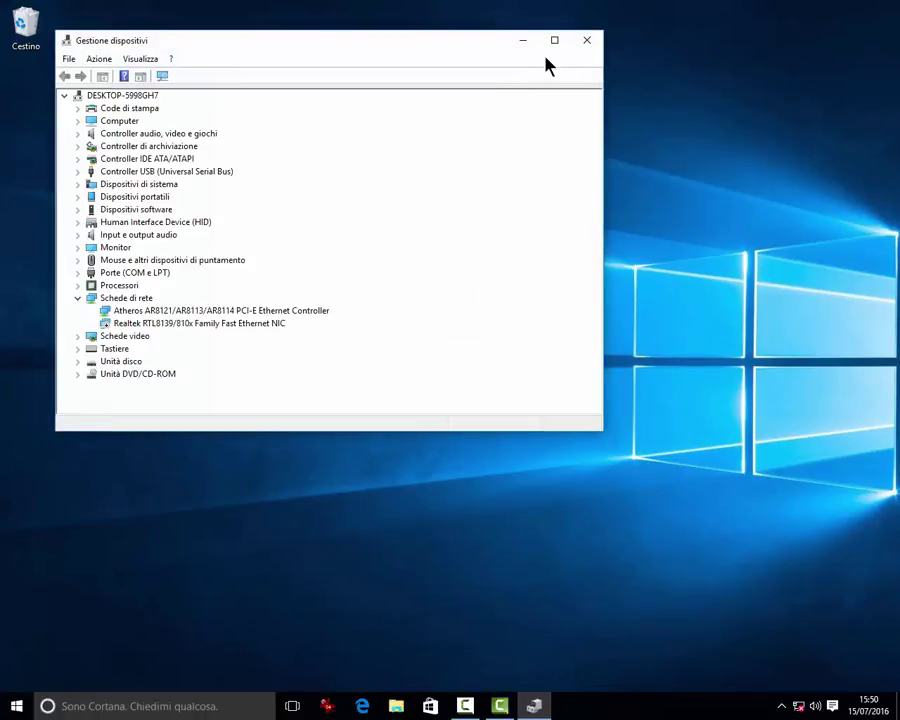
click(550, 43)
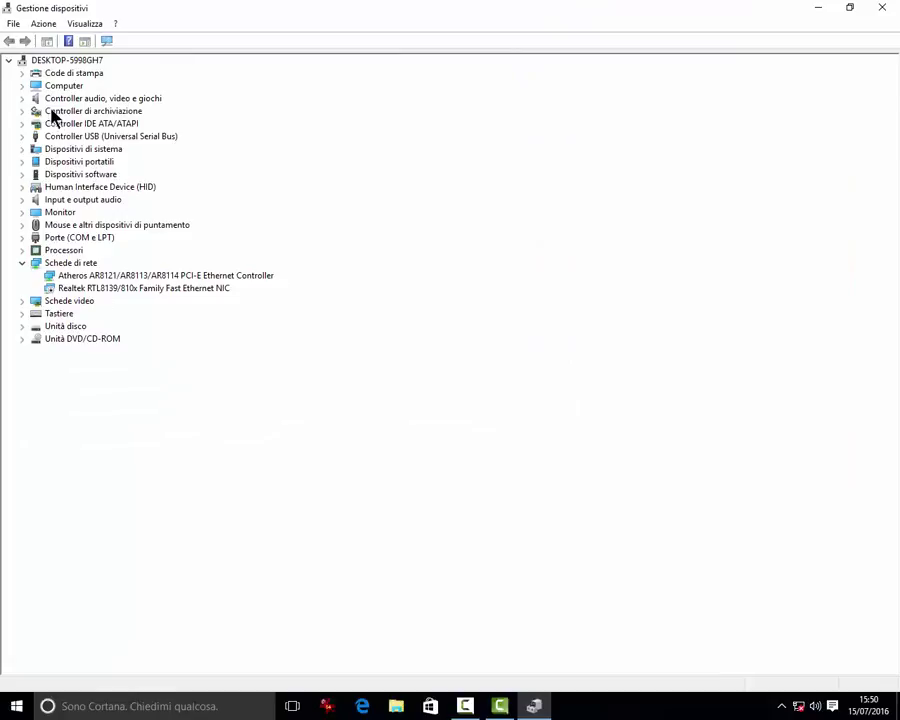
click(22, 100)
click(23, 86)
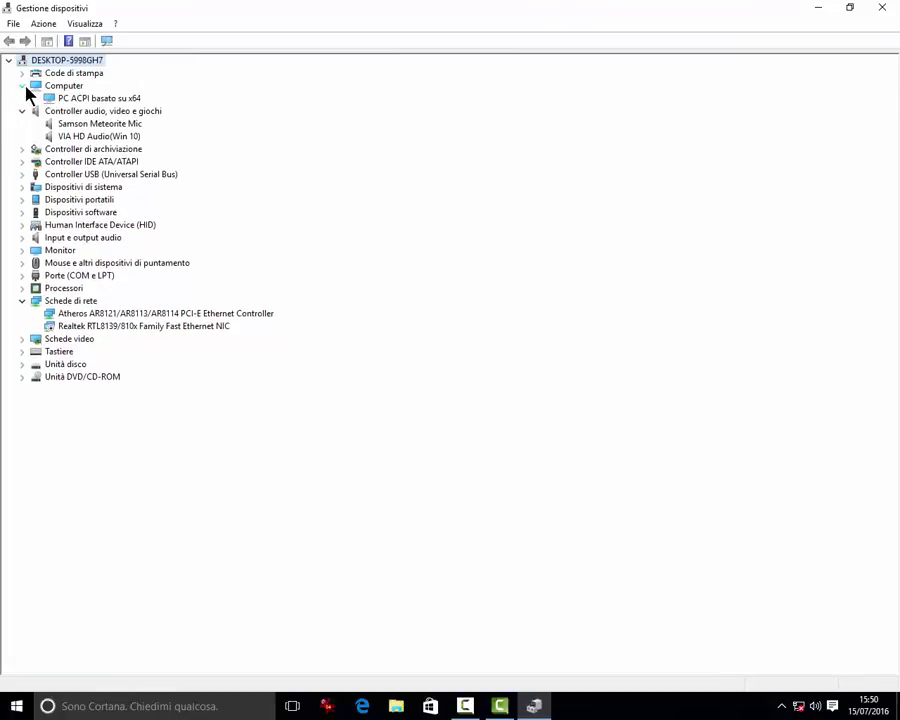
click(21, 74)
right_click(67, 116)
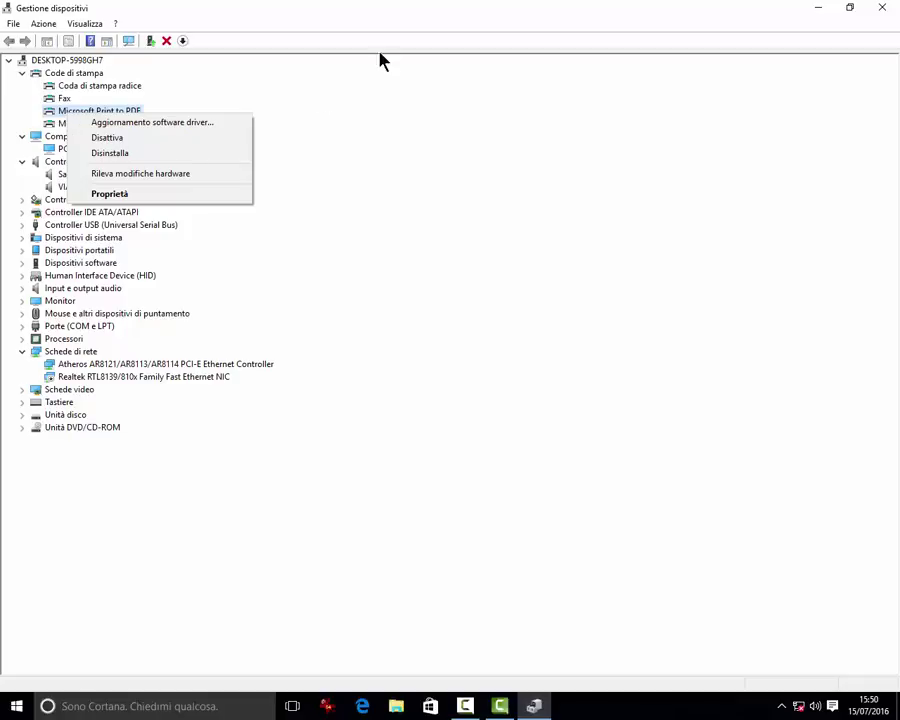
click(882, 7)
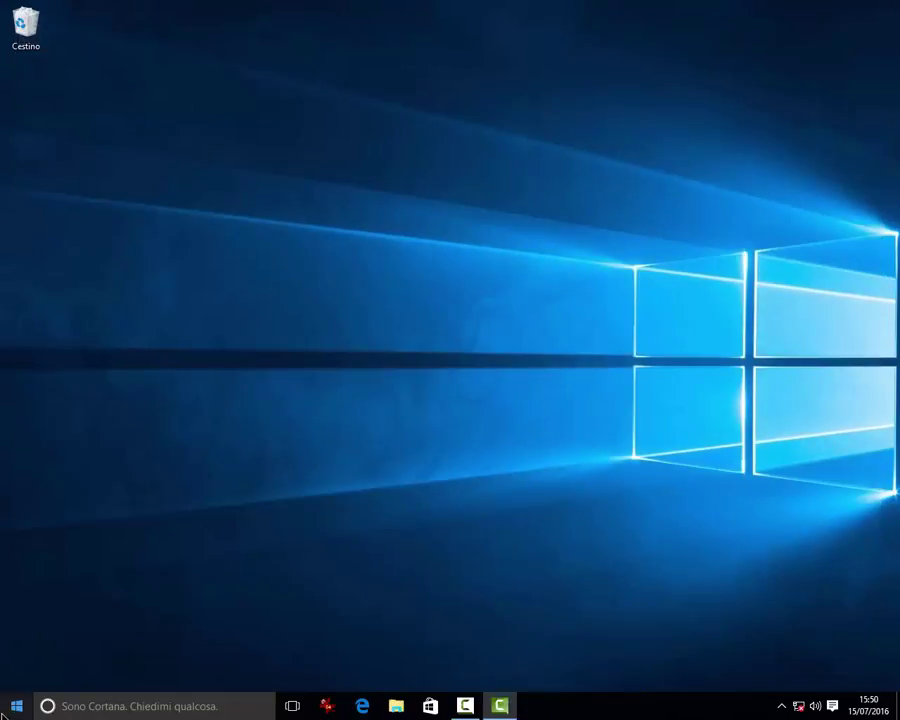
Step: Open Connessioni di rete, view the available actions for the Ethernet 2 and Ethernet adapters, and return to the desktop
right_click(16, 706)
click(85, 437)
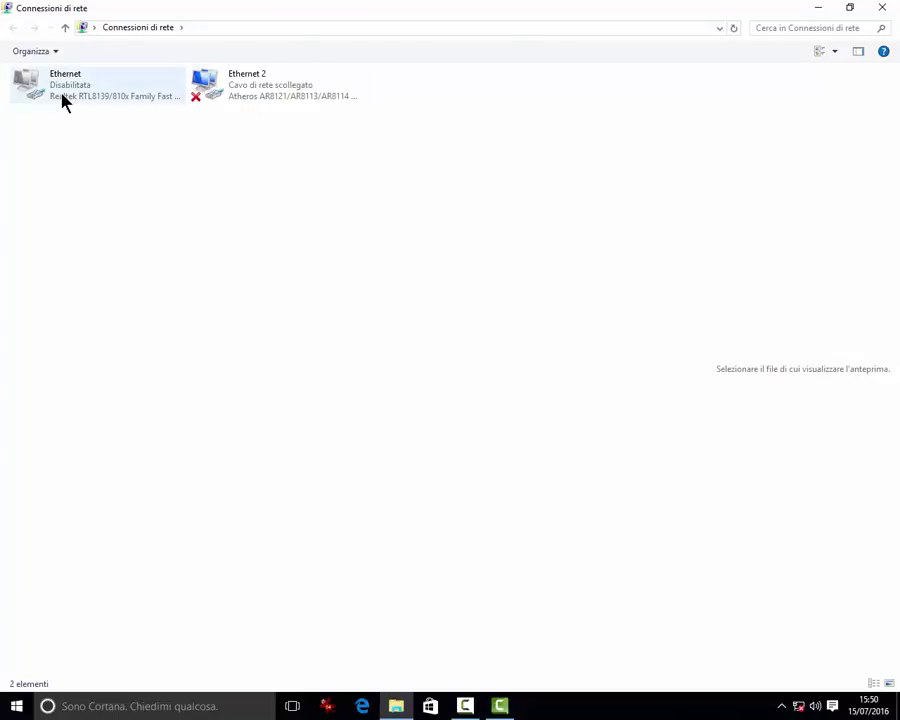
click(244, 100)
right_click(243, 97)
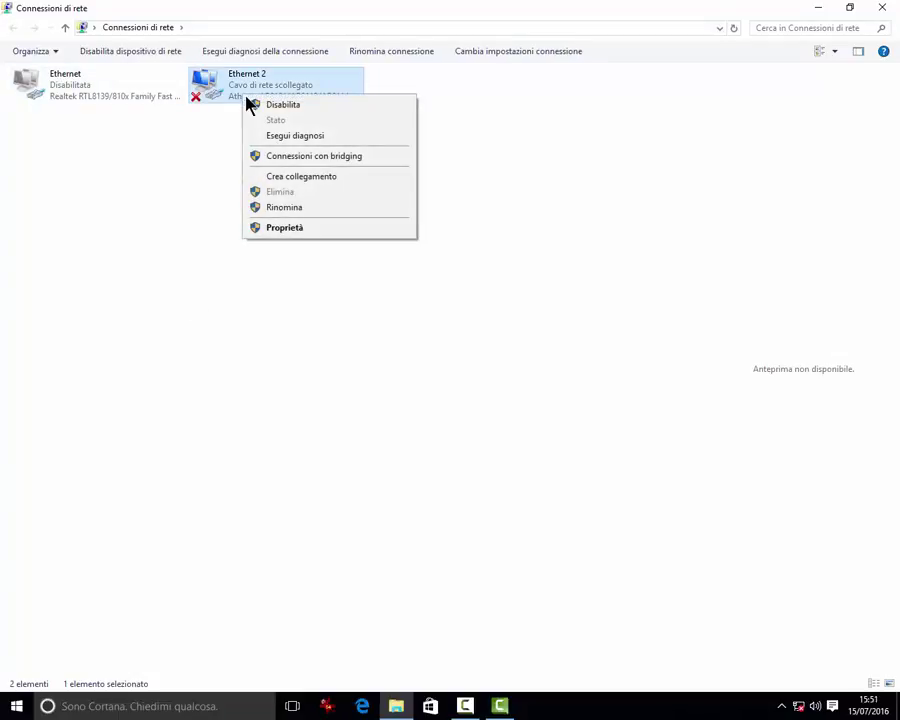
right_click(97, 84)
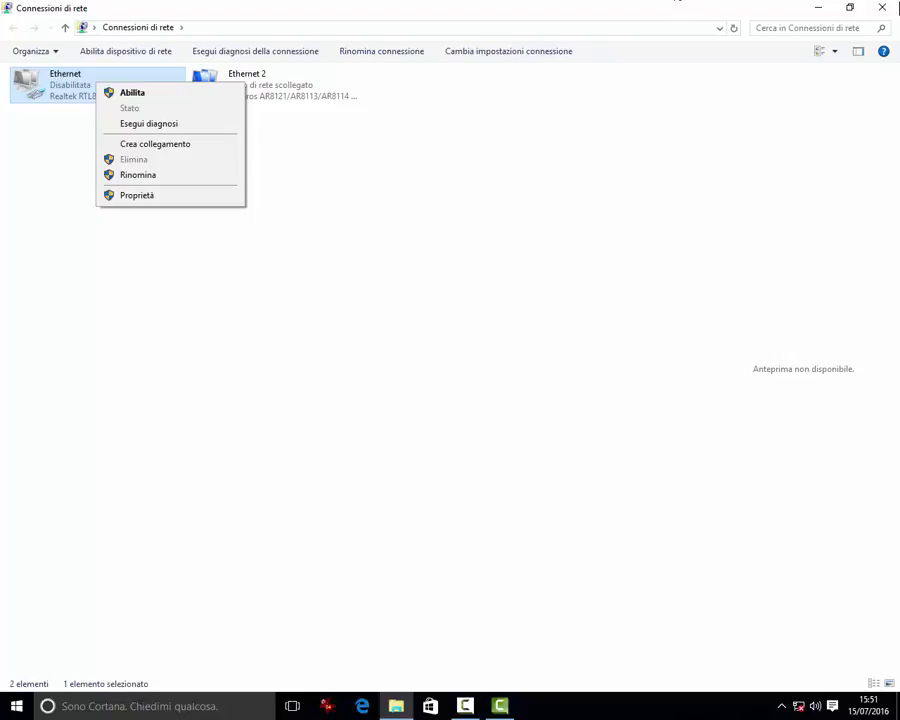
key(super+d)
Step: Open Gestione disco full screen, view the available actions for the C:, G: and E: volumes, and close it
right_click(10, 705)
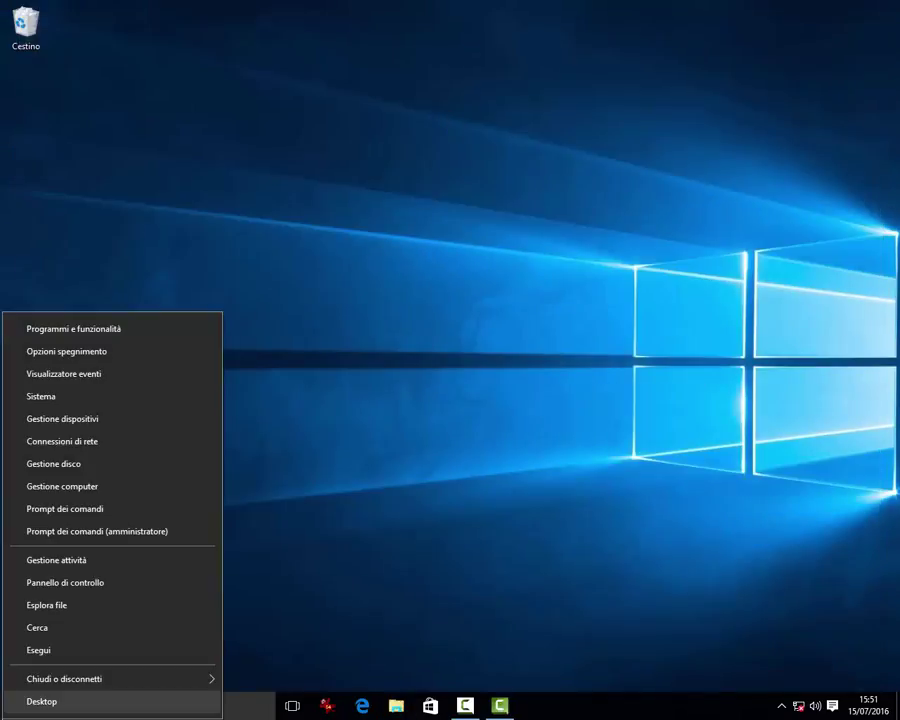
click(52, 465)
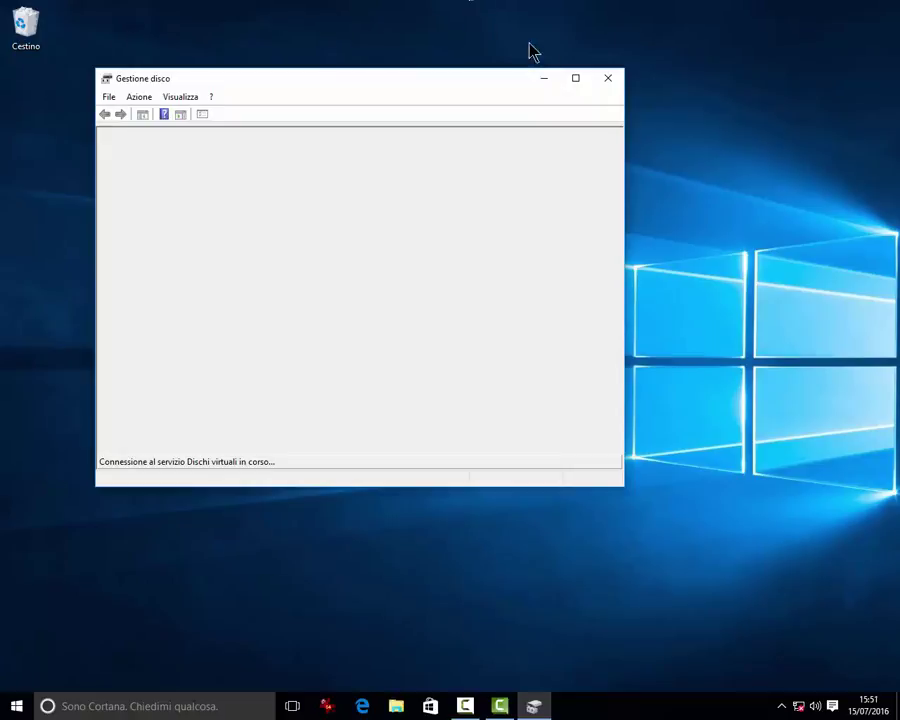
click(577, 80)
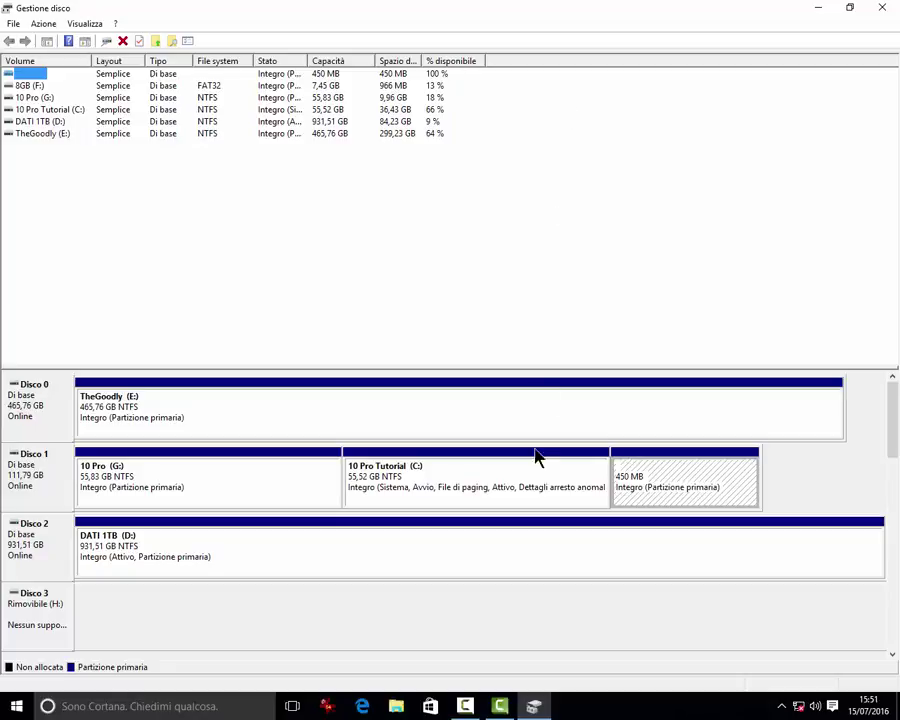
right_click(522, 485)
right_click(266, 487)
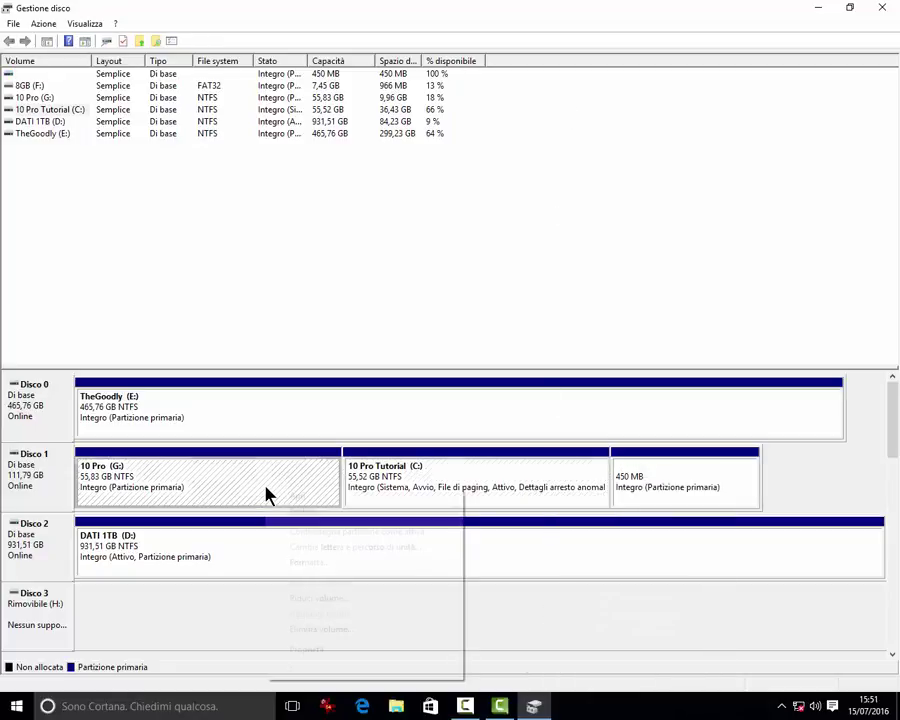
click(267, 432)
right_click(267, 432)
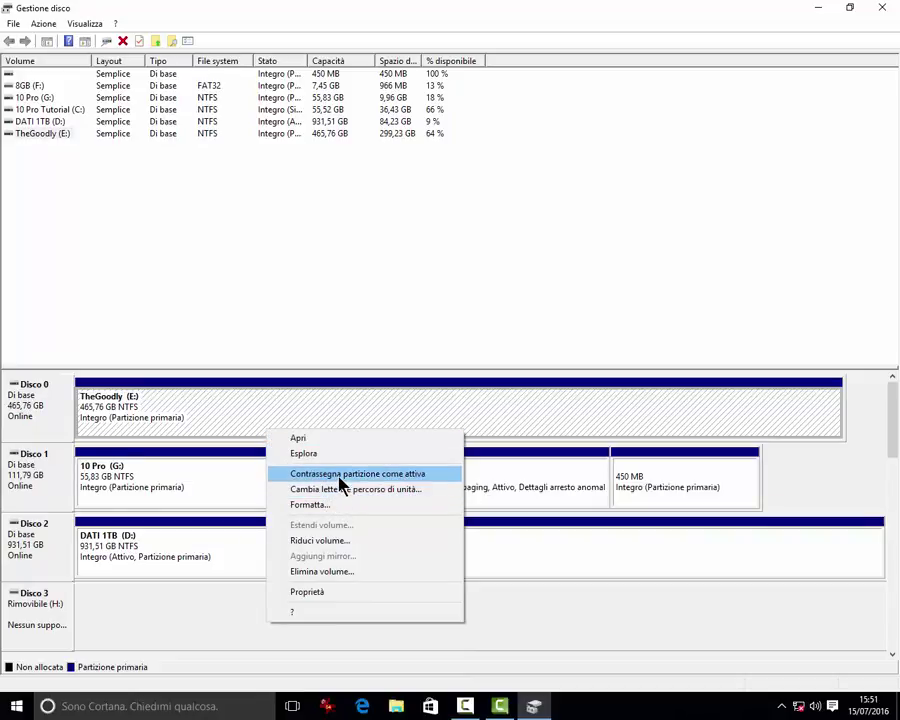
click(884, 10)
click(884, 10)
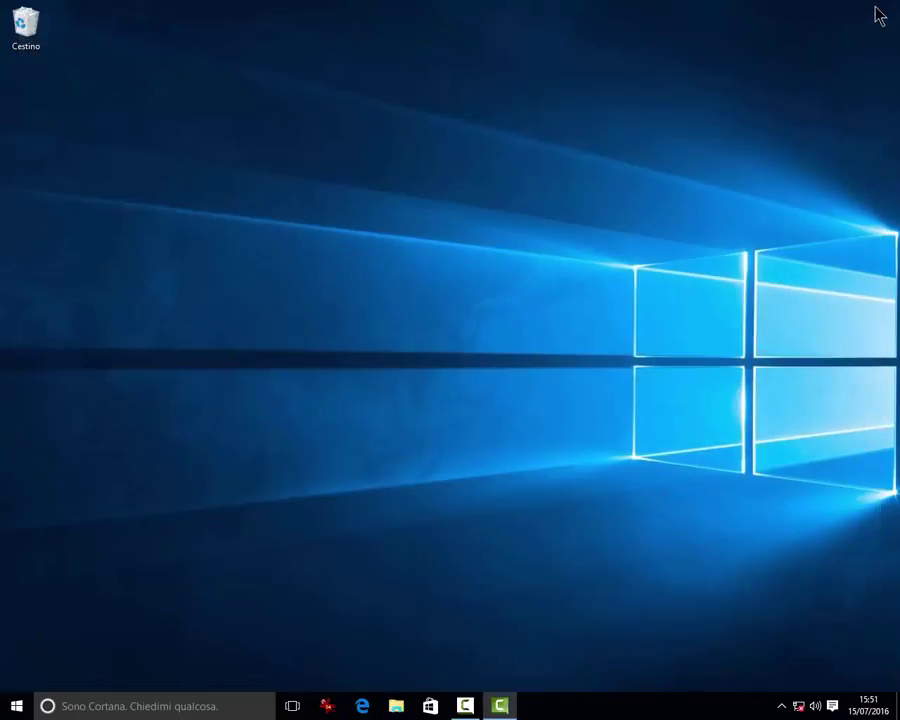
Step: Open Gestione computer full screen, look over its Utilità di sistema and Archiviazione tree, and close it
right_click(8, 710)
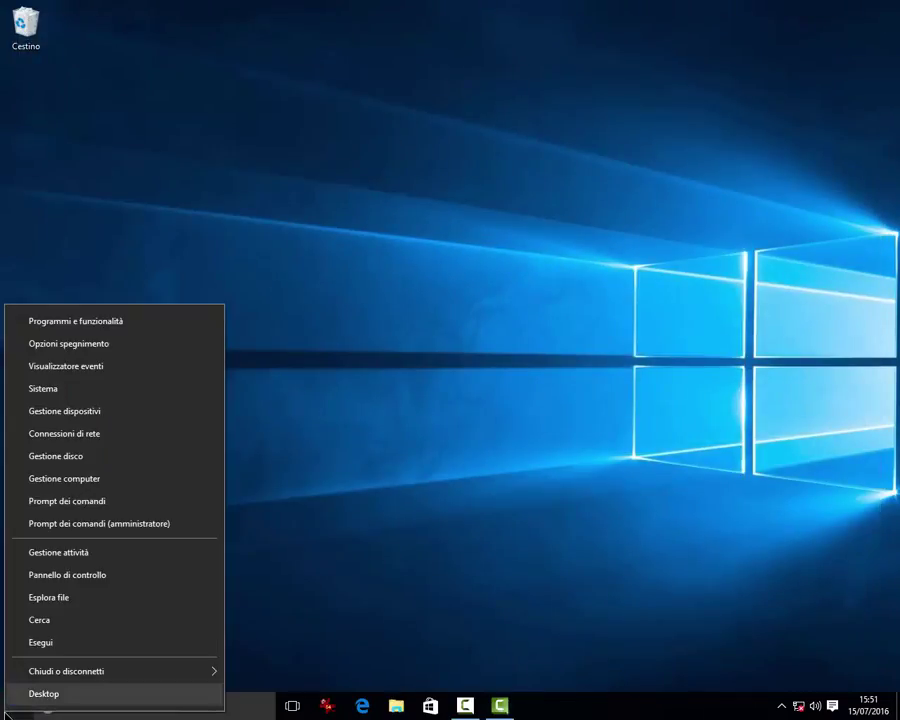
click(39, 481)
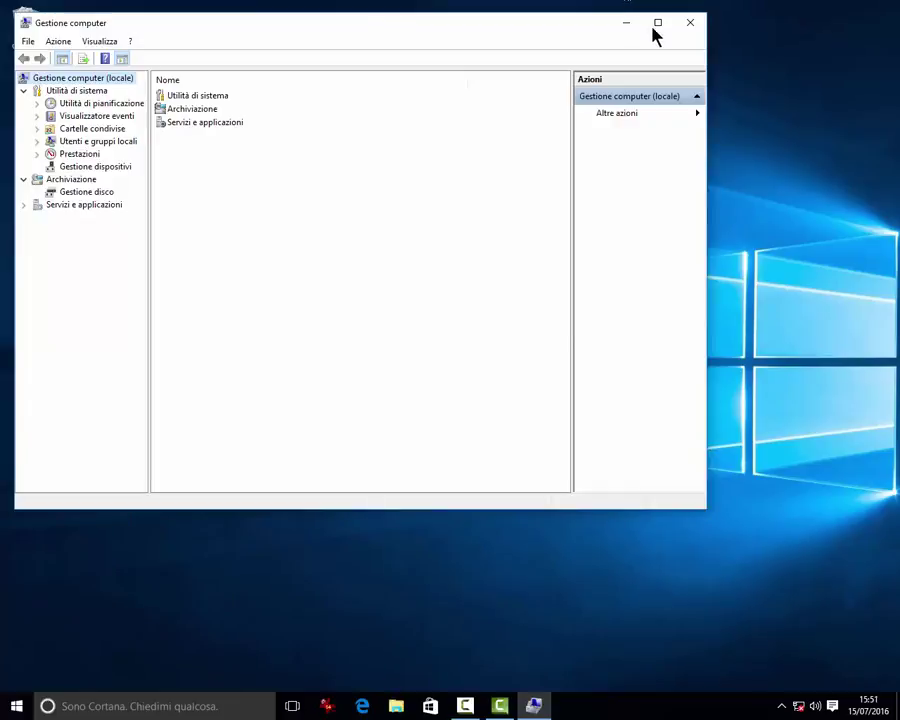
click(657, 29)
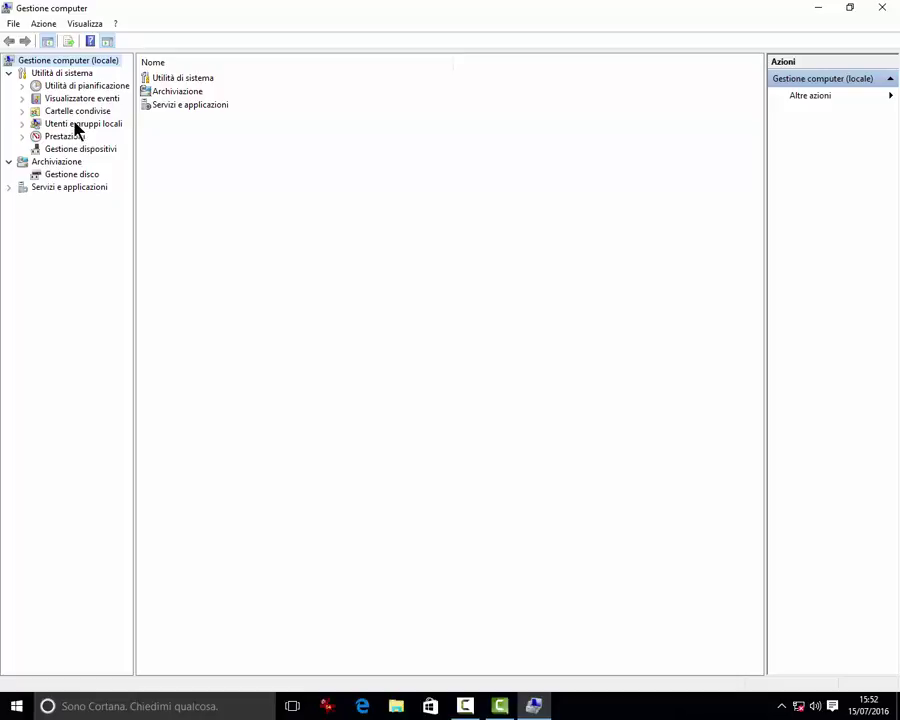
click(892, 6)
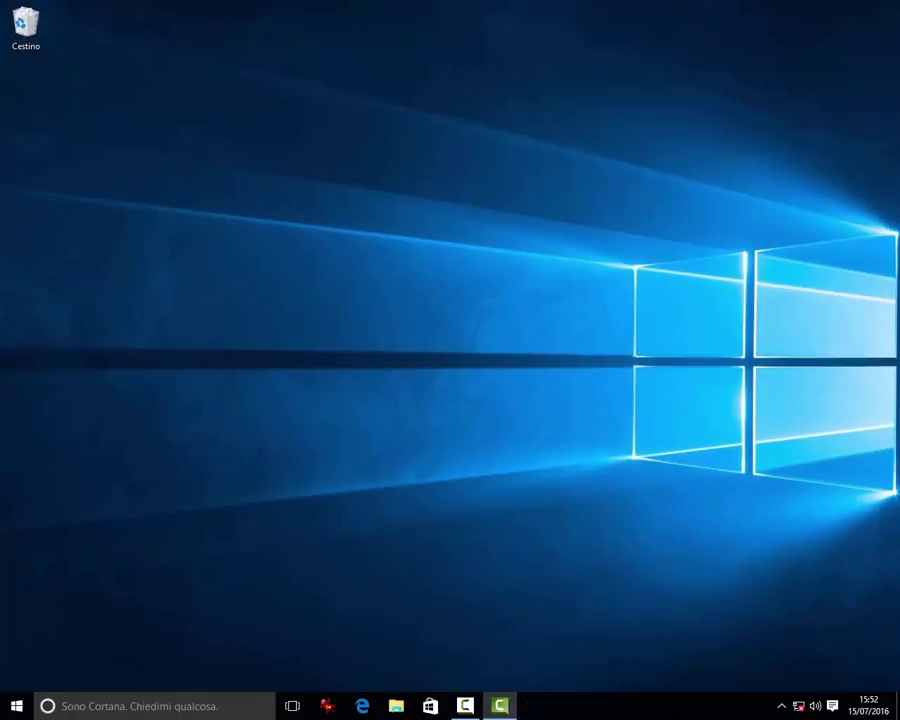
Step: Open the standard and administrator Prompt dei comandi, move the administrator window lower to compare them, and close both
right_click(12, 708)
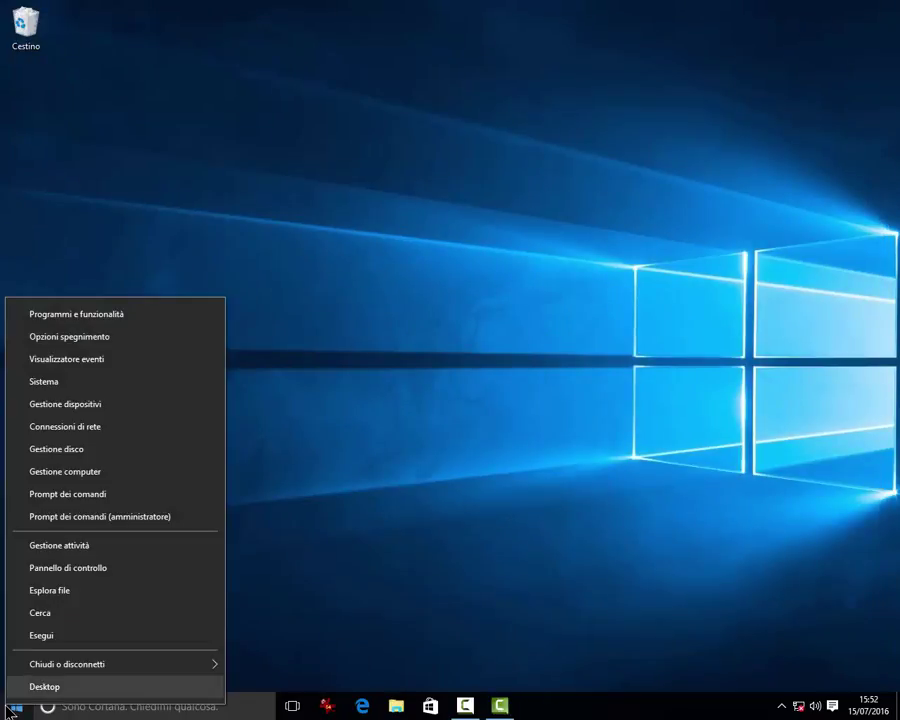
click(35, 500)
right_click(10, 706)
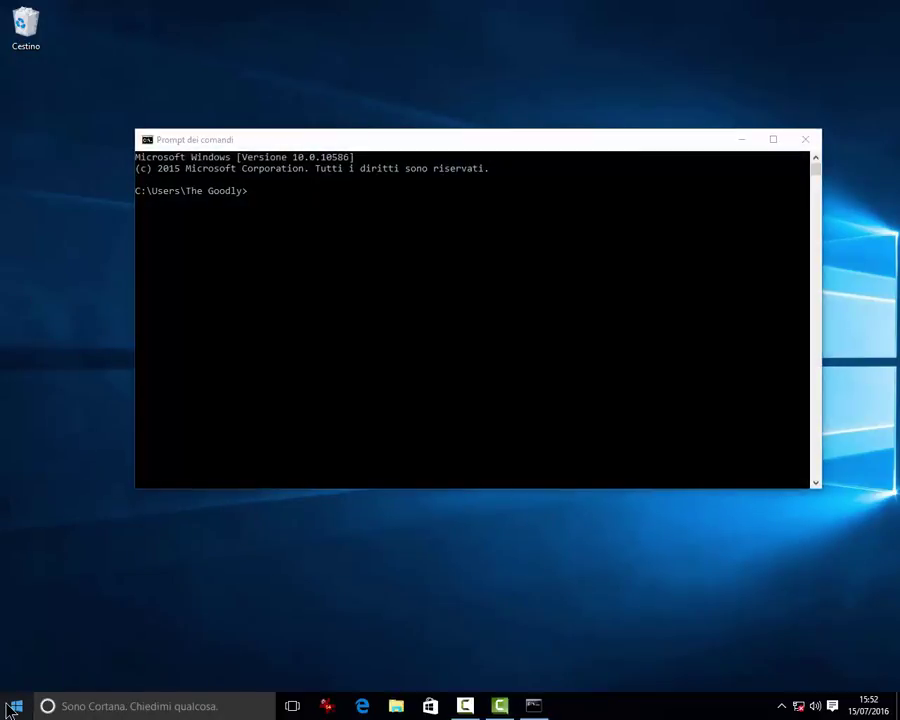
click(18, 516)
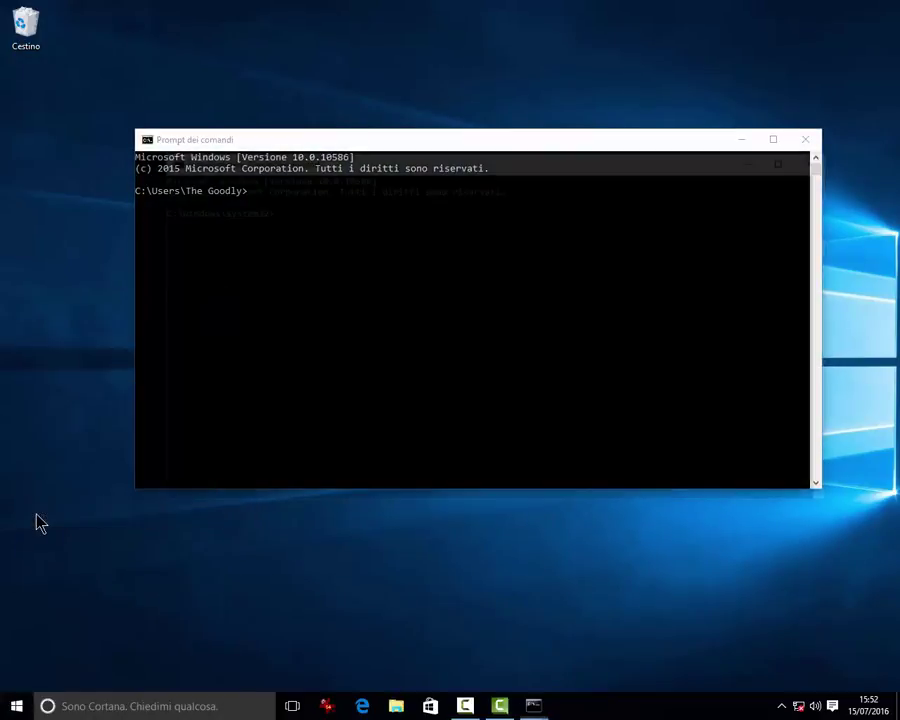
drag(446, 161, 483, 313)
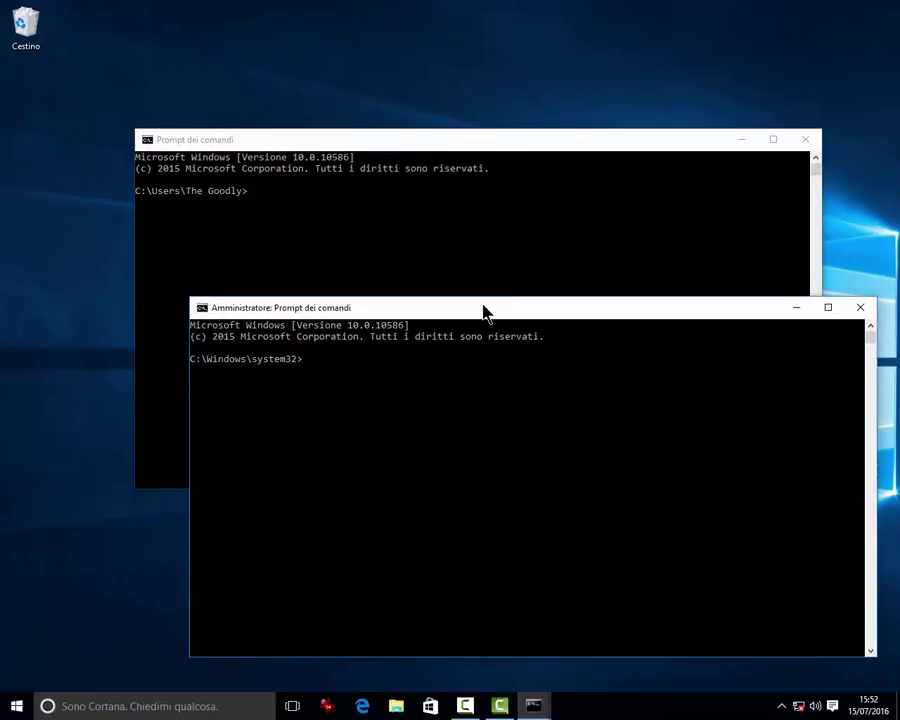
click(806, 141)
click(860, 307)
Step: Open Gestione attività full screen and examine the running processes, the Prestazioni graphs and the Cronologia applicazioni list
right_click(16, 706)
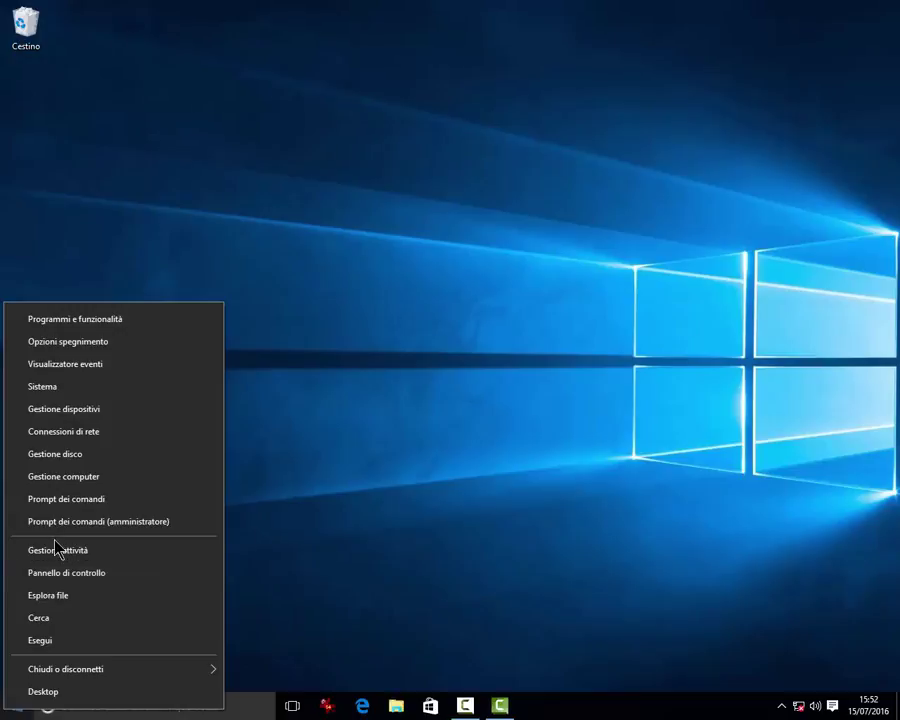
click(57, 550)
click(524, 122)
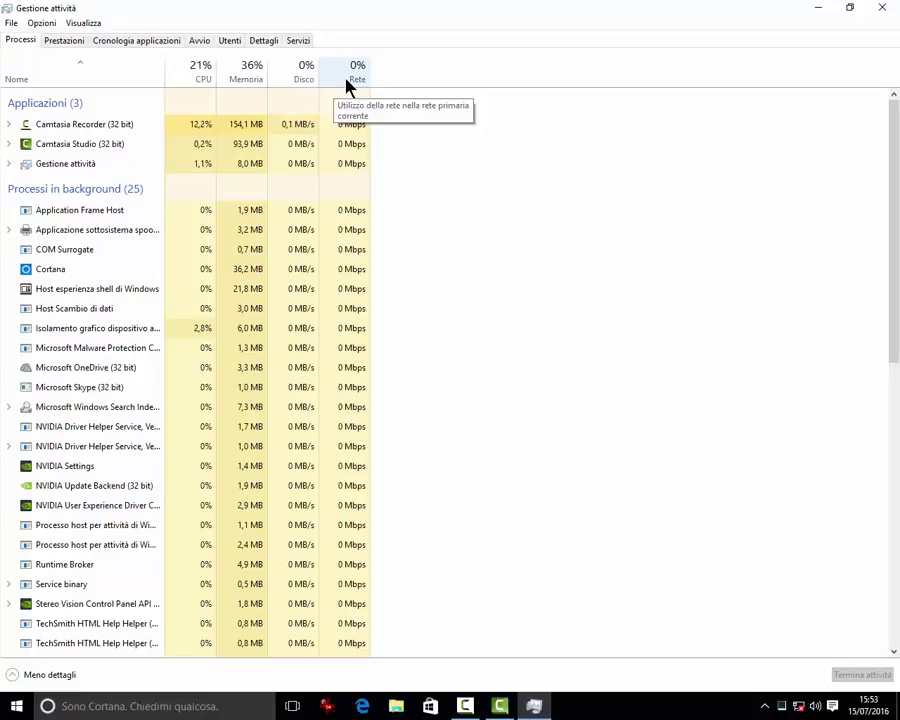
click(64, 41)
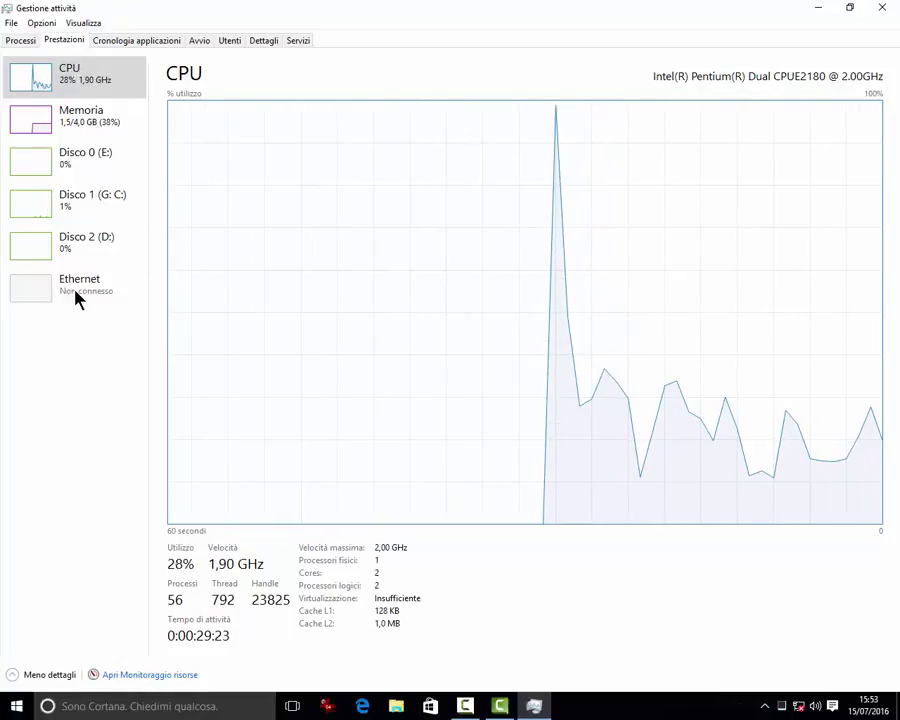
click(125, 46)
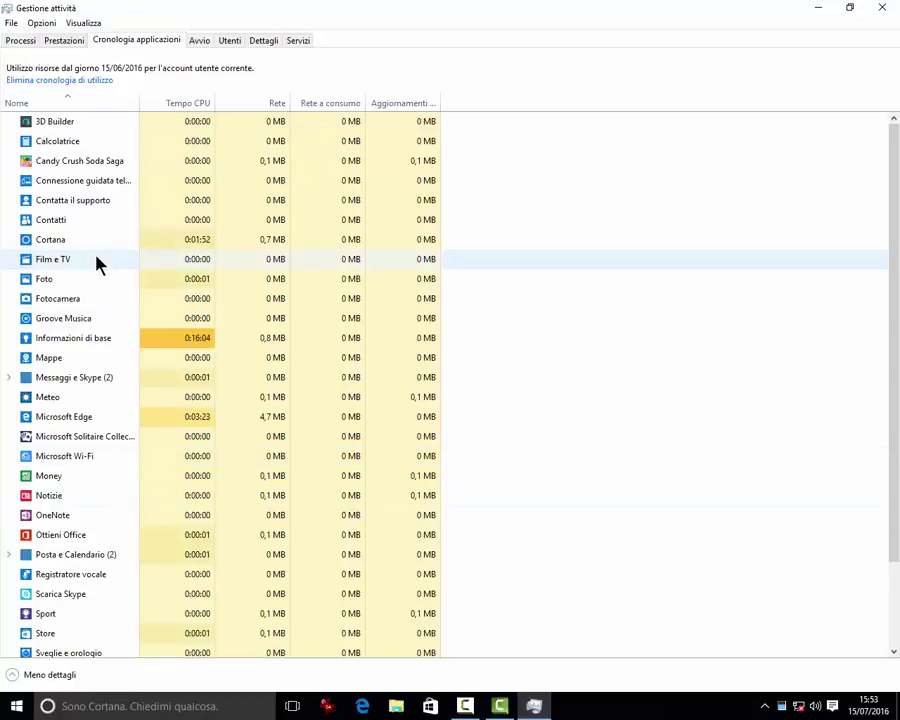
Step: Examine the Avvio entries Microsoft OneDrive and NVIDIA Update Backend, plus Utenti, Dettagli and Servizi, and close Gestione attività
click(199, 43)
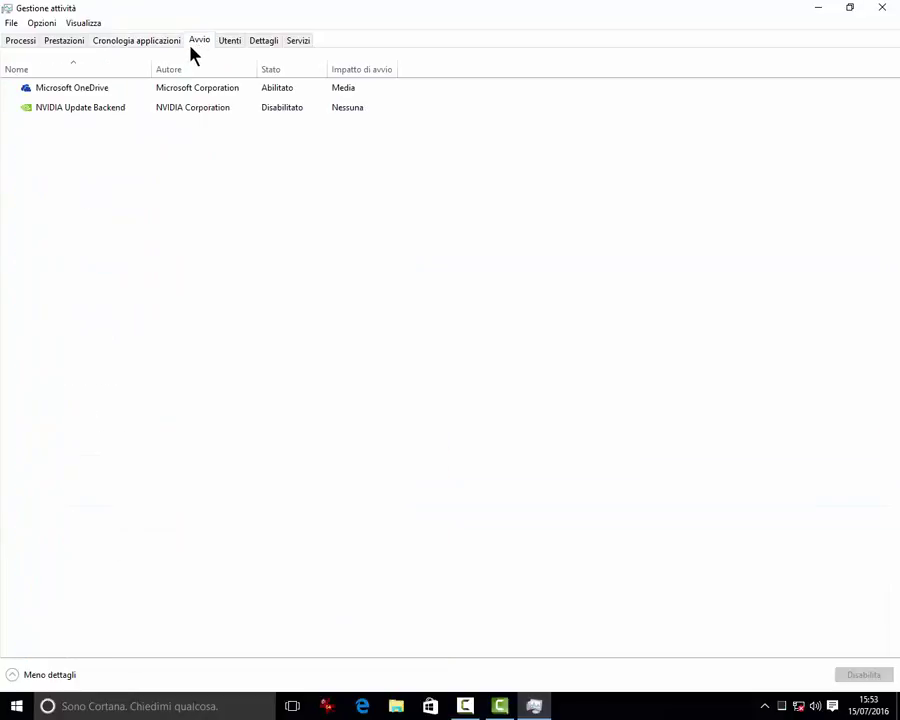
click(79, 92)
click(82, 112)
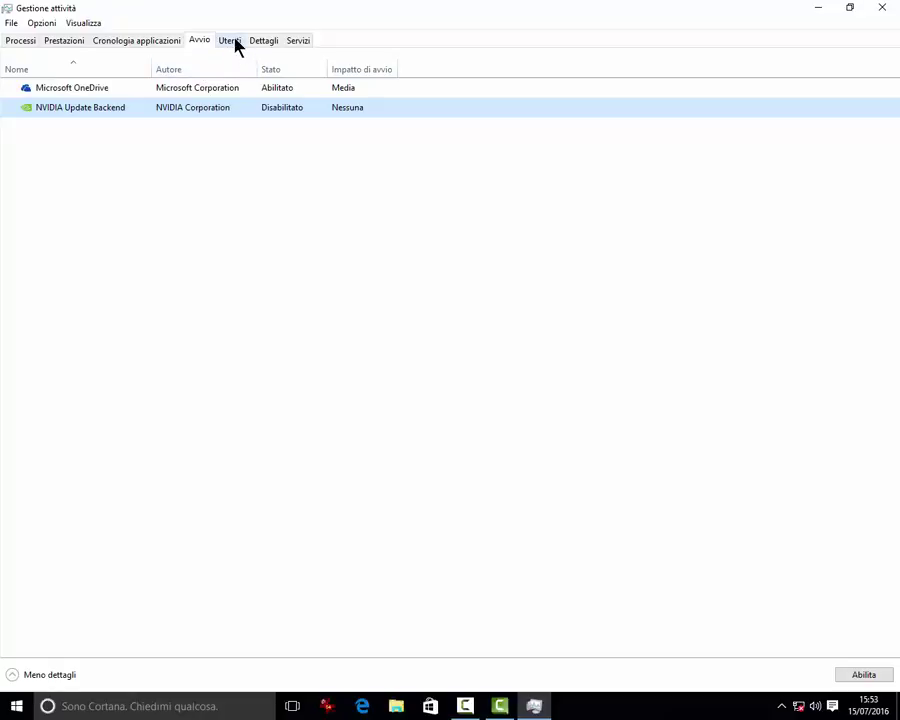
click(233, 42)
click(51, 105)
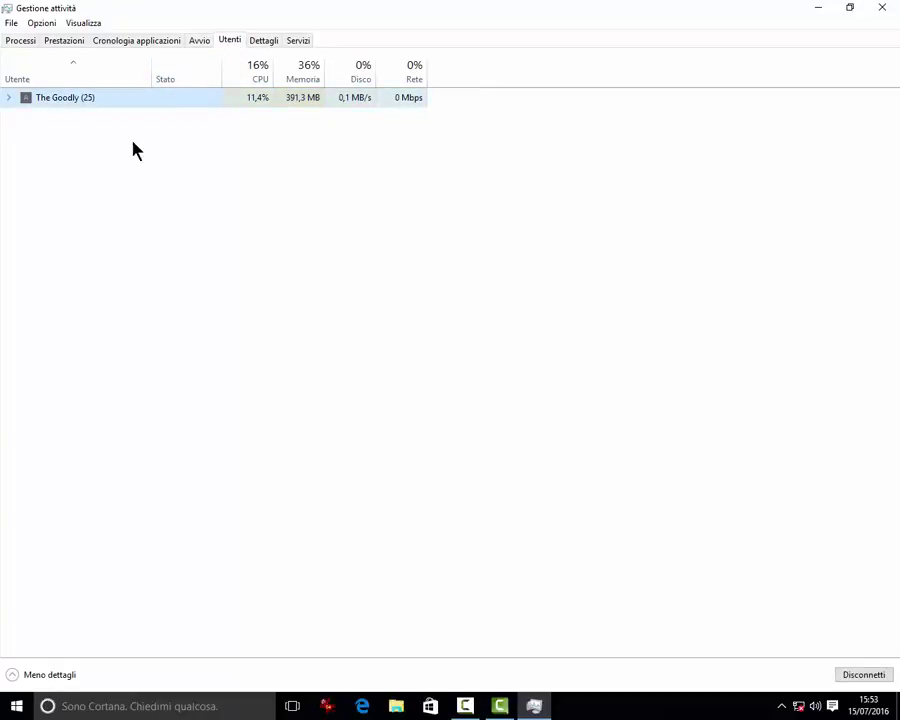
click(258, 43)
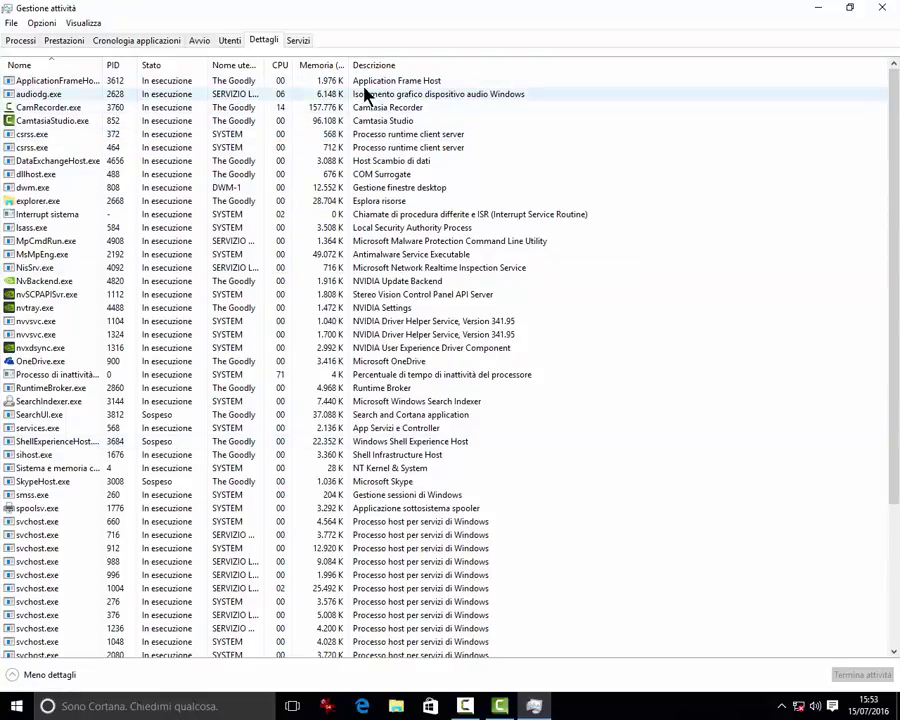
click(297, 42)
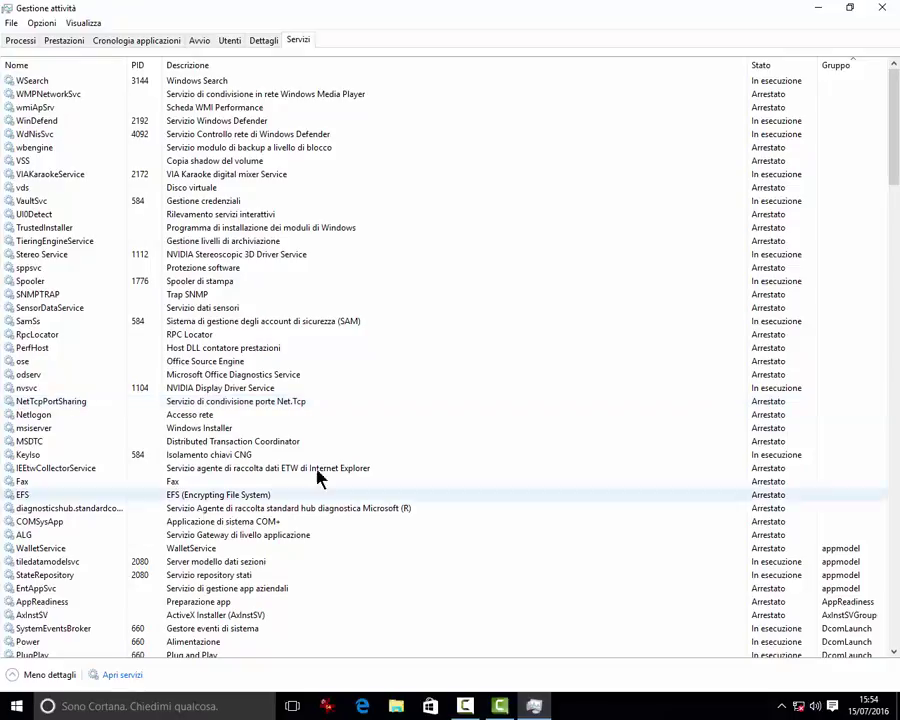
click(880, 8)
Step: Open Pannello di controllo, look over all its items, and close it
right_click(2, 704)
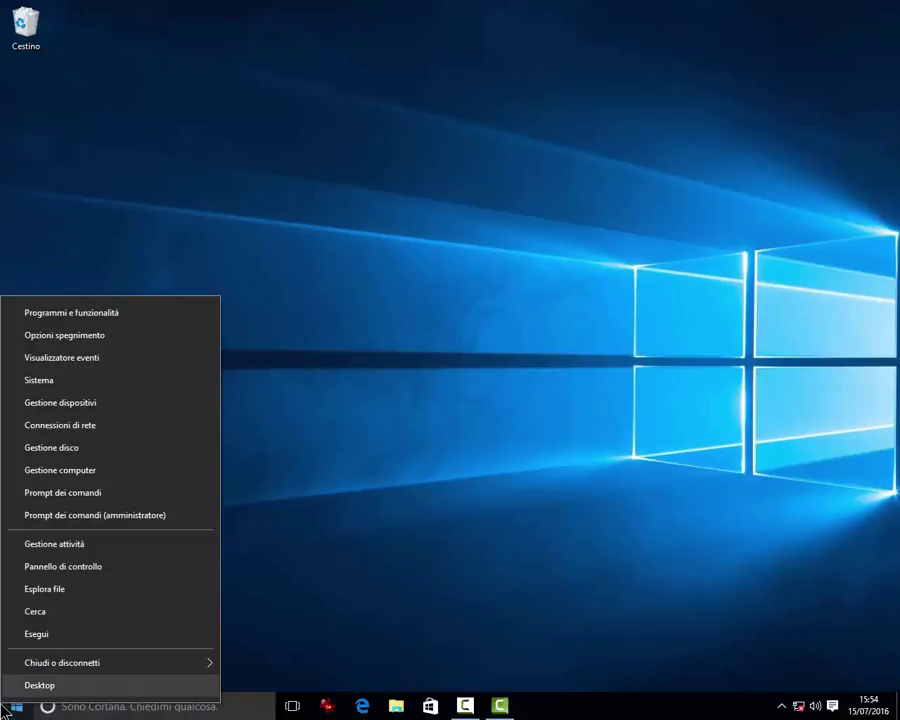
click(28, 570)
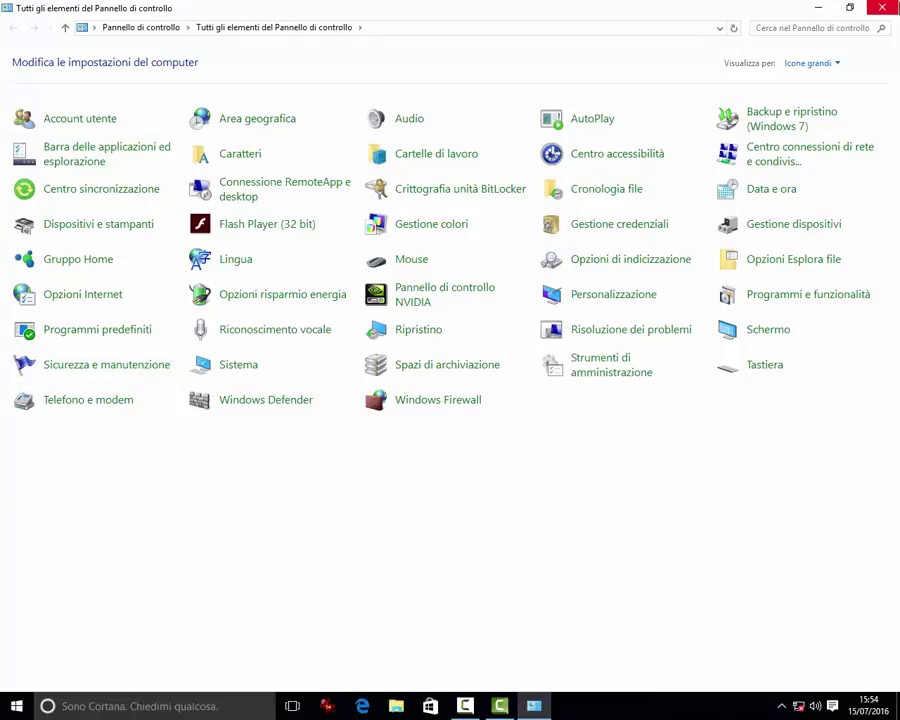
click(882, 7)
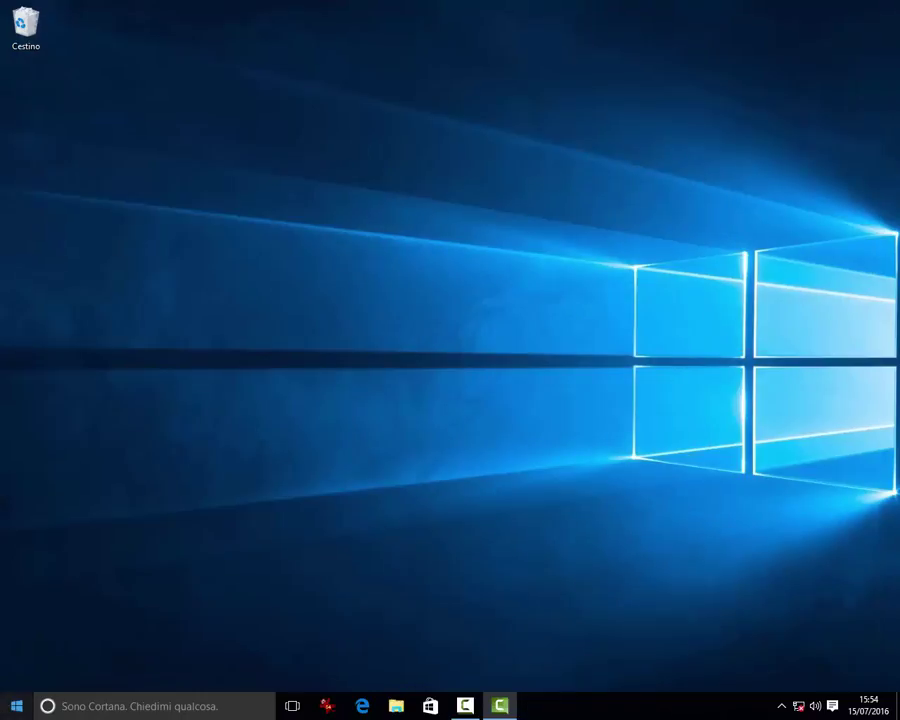
Step: Open the Cerca function, view Cortana's introduction, and dismiss it without activating Cortana
right_click(14, 705)
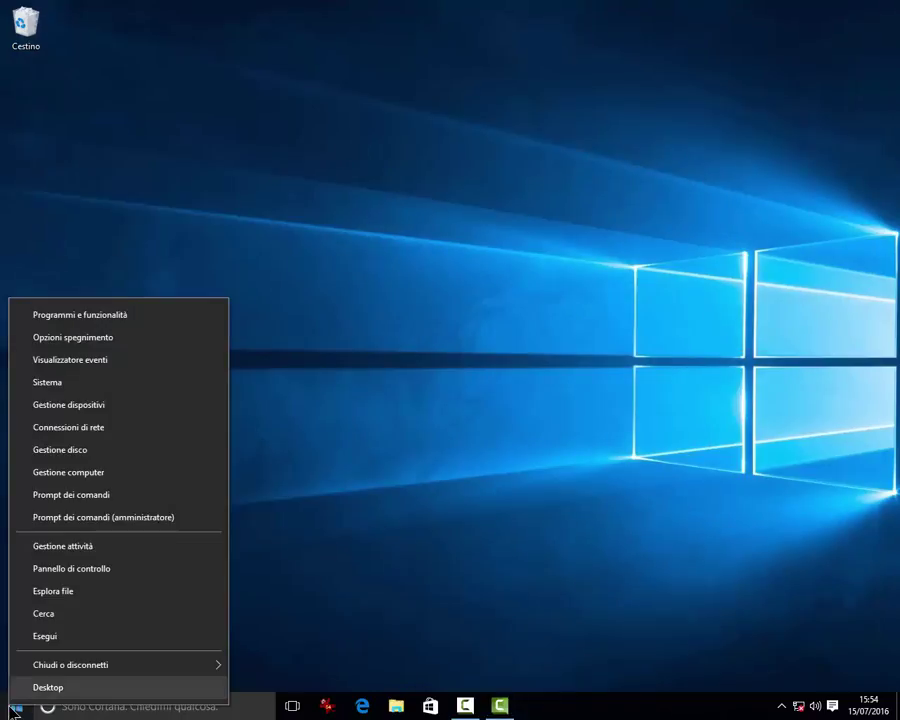
click(62, 621)
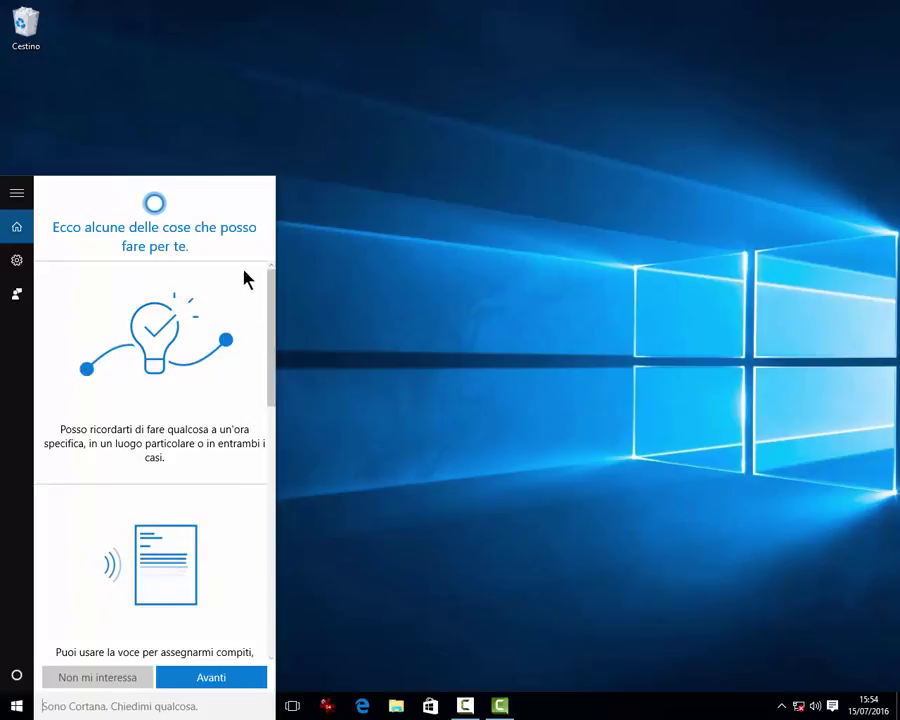
click(400, 487)
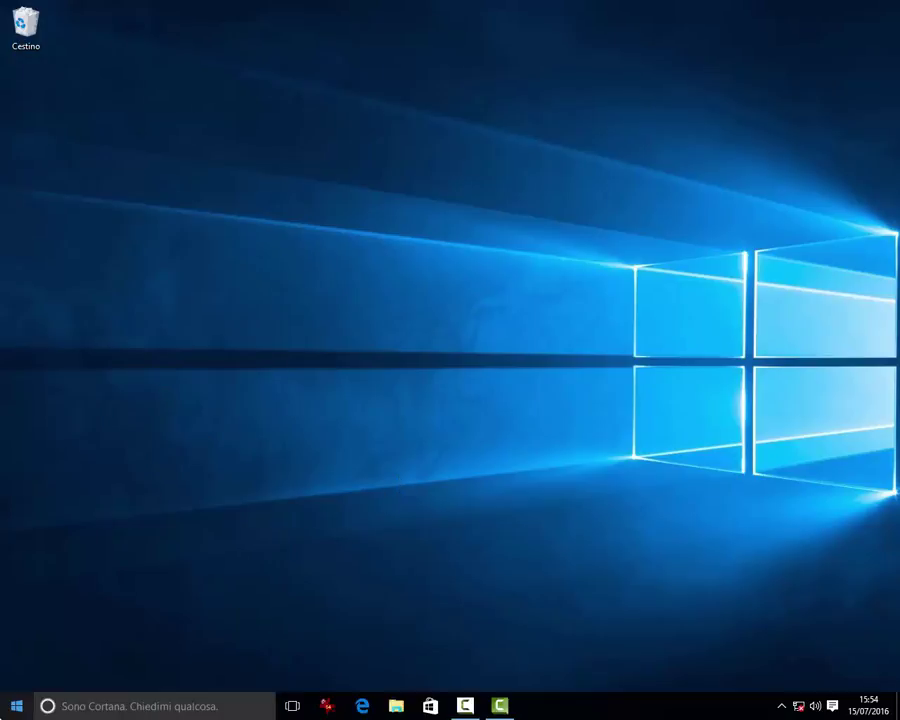
Step: Launch msconfig through Esegui, view the general startup options in Configurazione di sistema, and cancel without changes
right_click(16, 706)
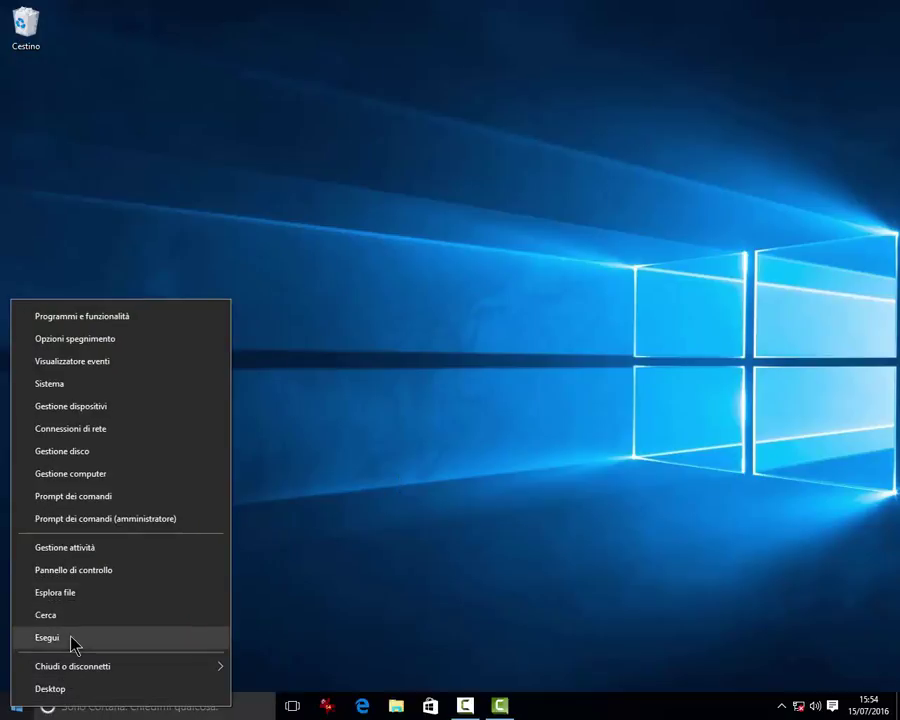
click(72, 640)
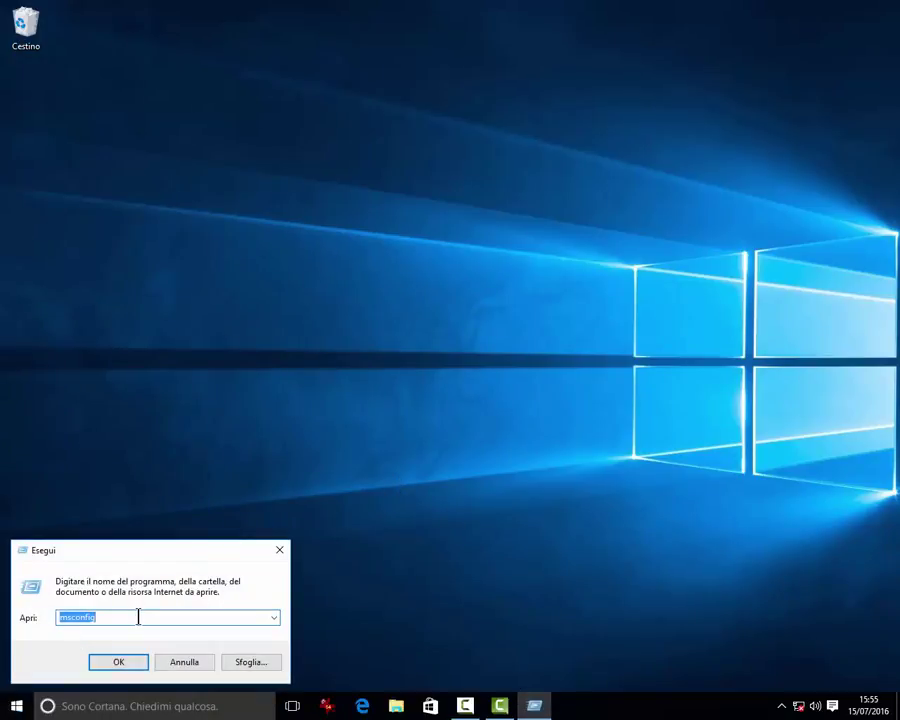
click(138, 617)
double_click(130, 617)
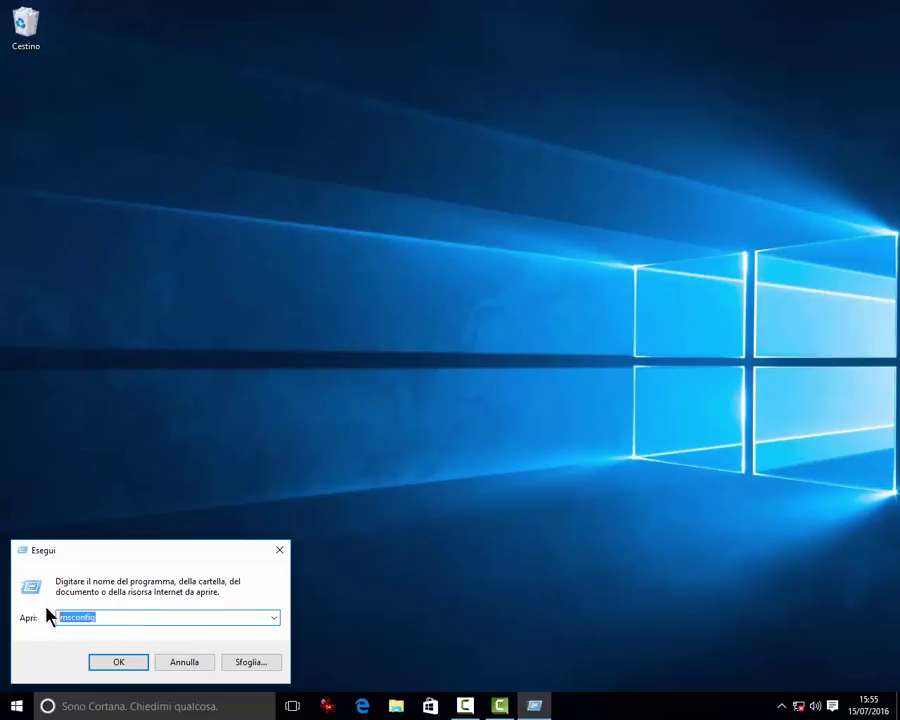
click(118, 662)
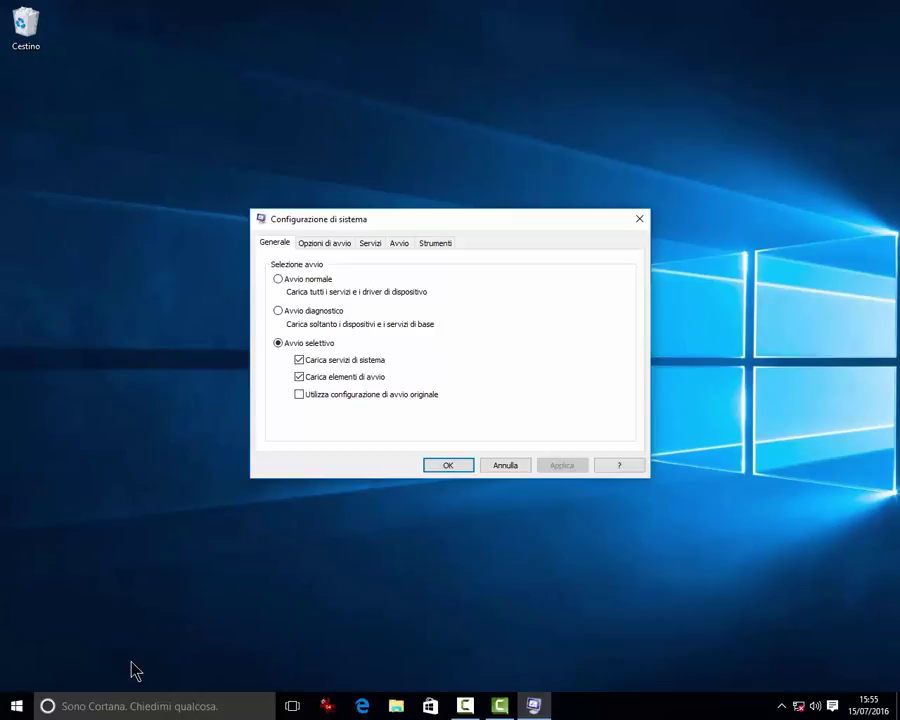
click(498, 468)
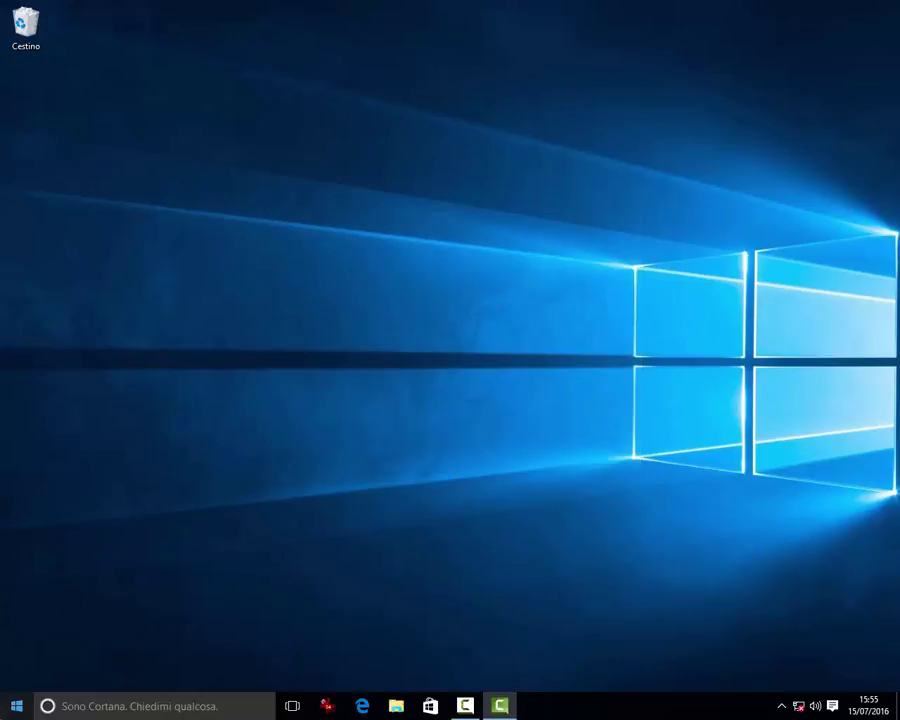
Step: View the Chiudi o disconnetti options in the Start shortcut menu and use its Desktop command
right_click(16, 706)
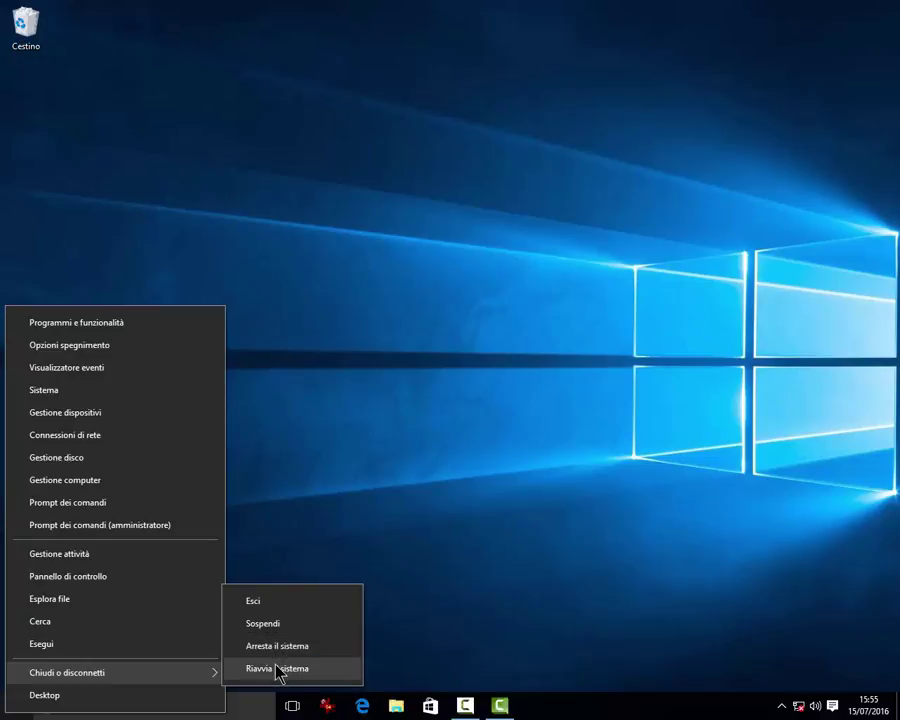
click(40, 695)
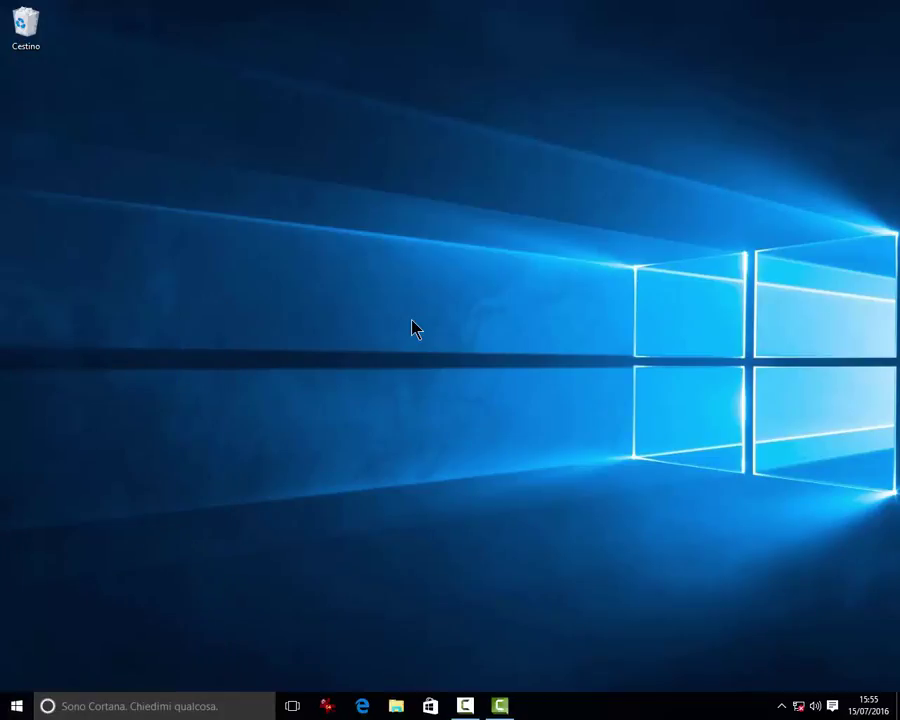